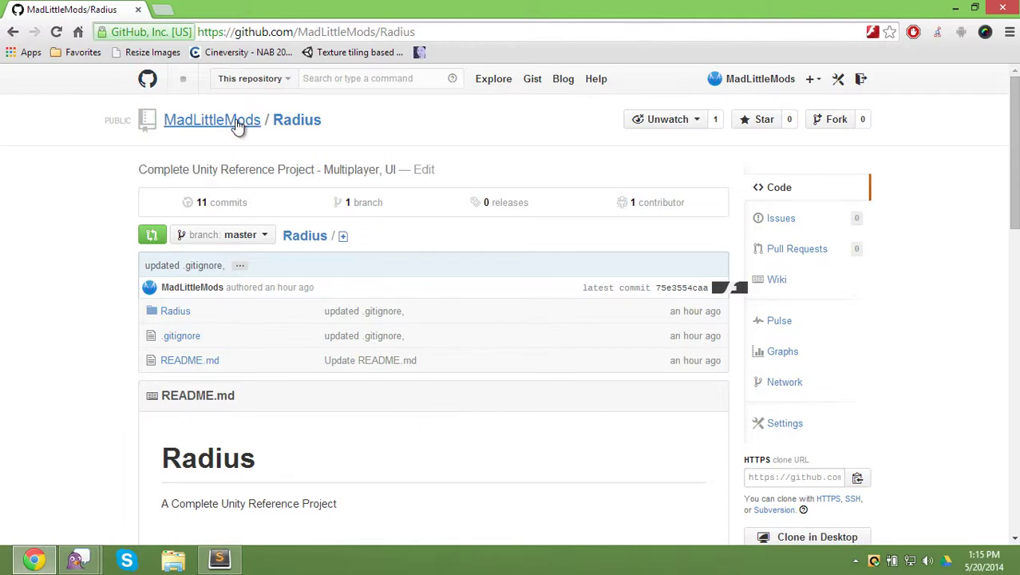
Download the Radius repository as a ZIP and save it as Radius-master.zip in the Downloads folder.
scroll(559, 239, "down", 2)
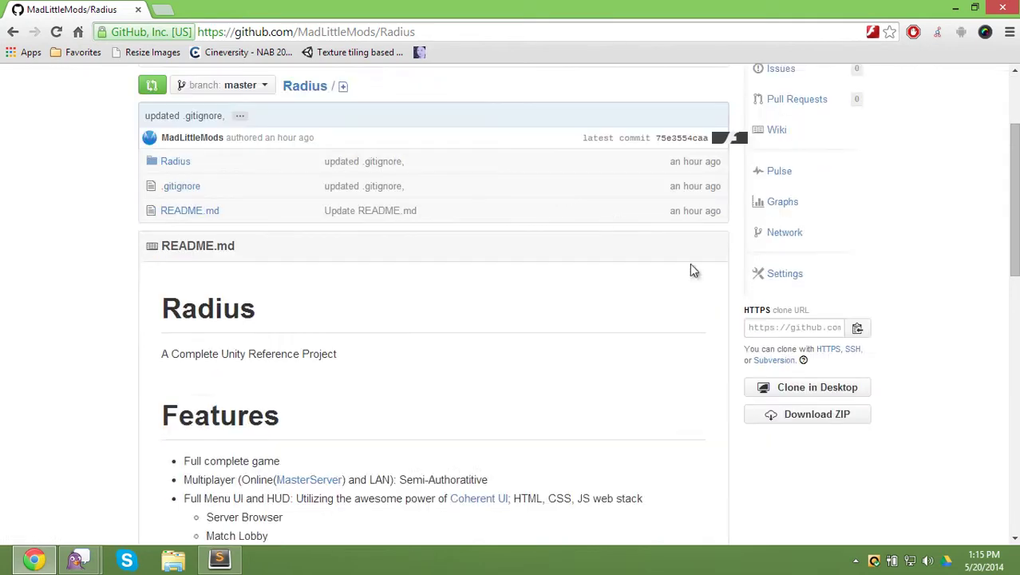
left_click(798, 415)
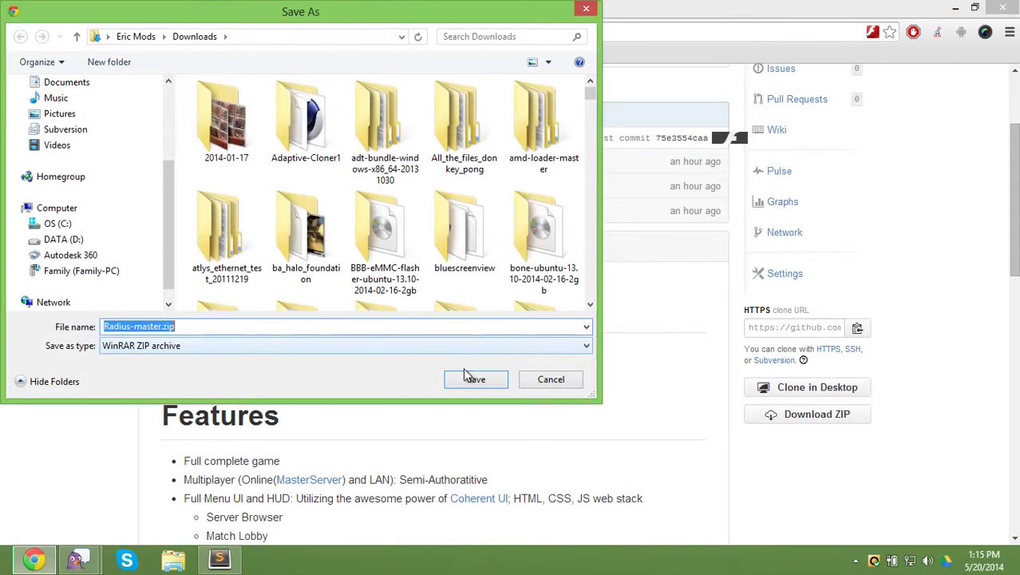
left_click(473, 376)
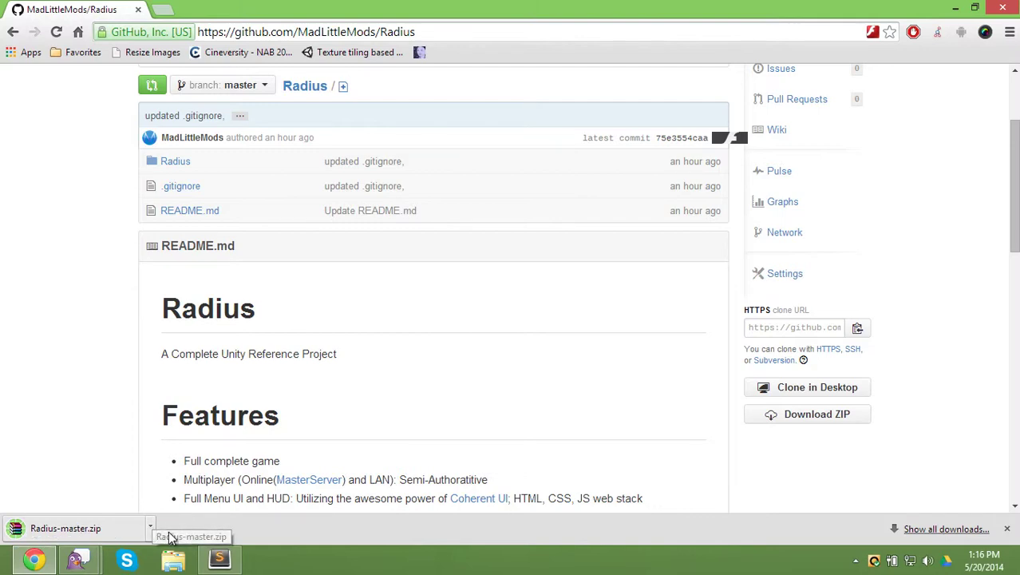
Show the downloaded Radius-master.zip in its folder and extract it into a Radius-master folder.
left_click(150, 527)
left_click(216, 480)
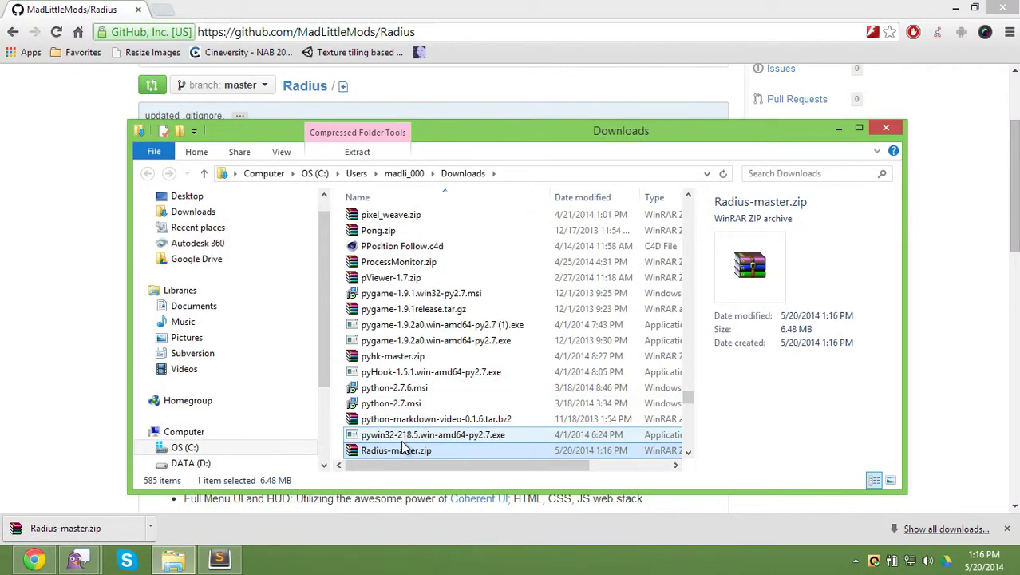
right_click(398, 450)
left_click(486, 219)
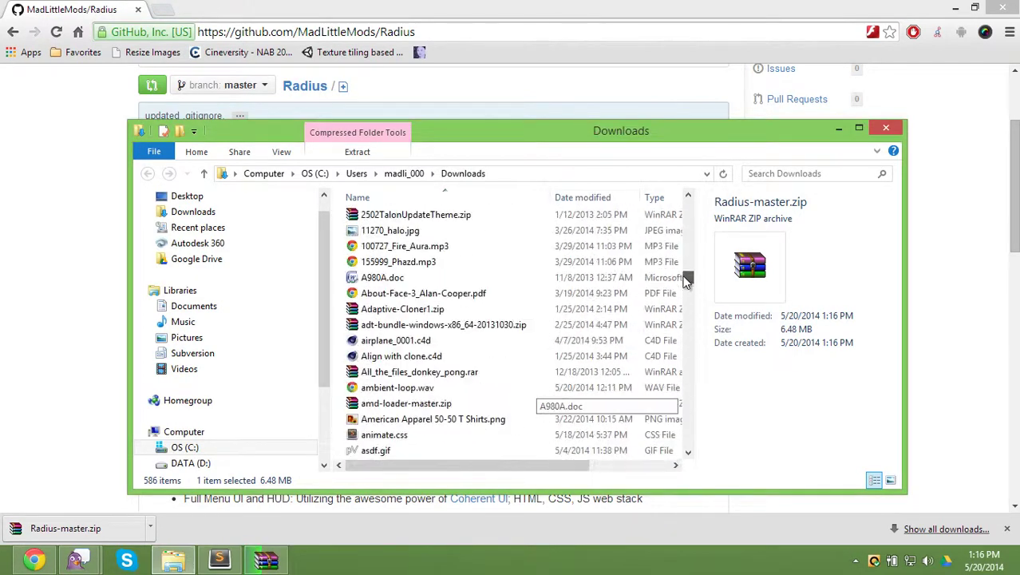
Open the extracted Radius-master folder and go down through the nested Radius-master folder into the Radius project folder.
left_click_drag(688, 403, 688, 262)
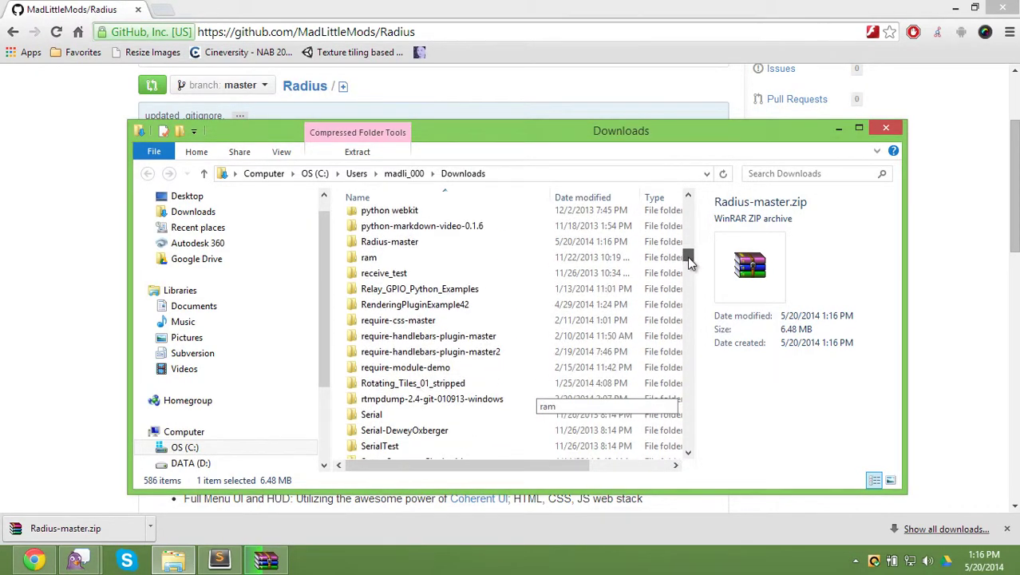
left_click(406, 241)
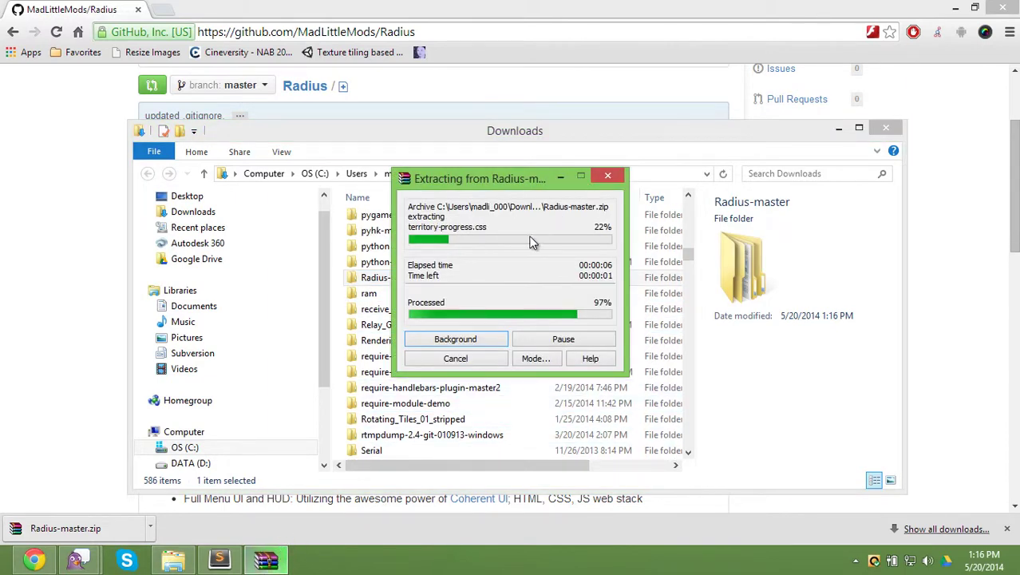
double_click(381, 274)
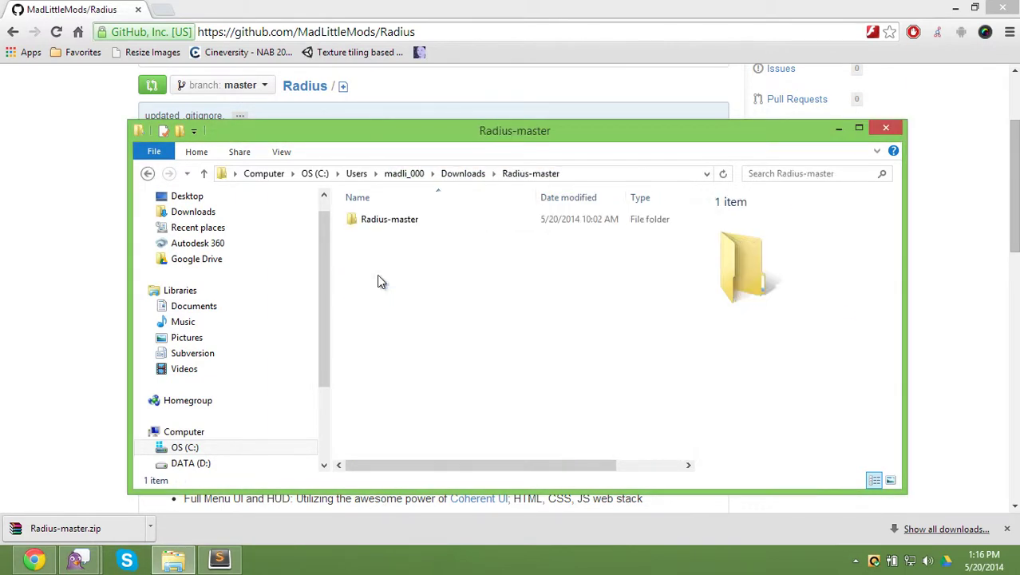
double_click(381, 220)
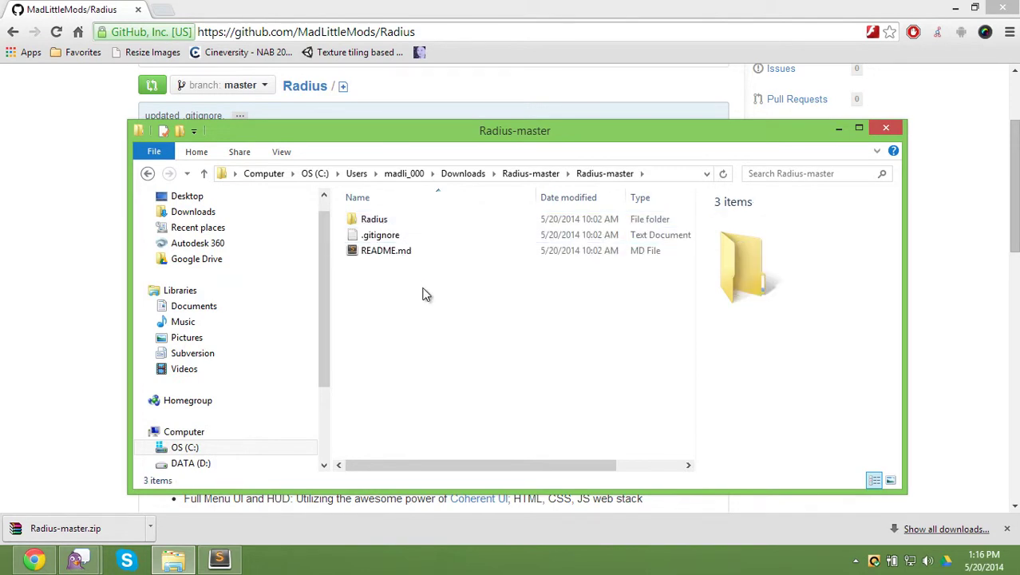
double_click(377, 220)
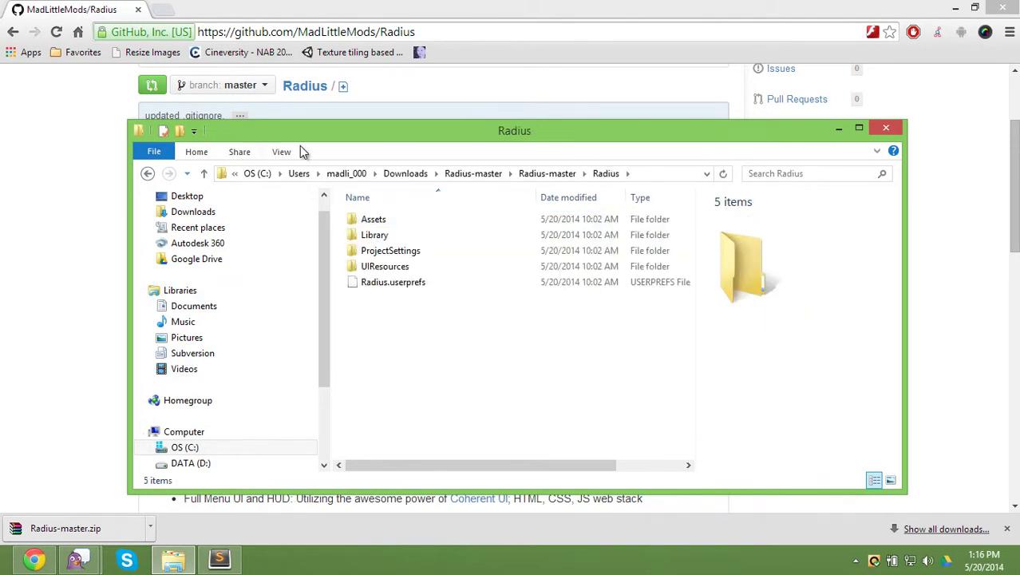
Open the extracted Radius folder as an existing project in Unity, using the path copied from the folder window.
mouse_move(2, 573)
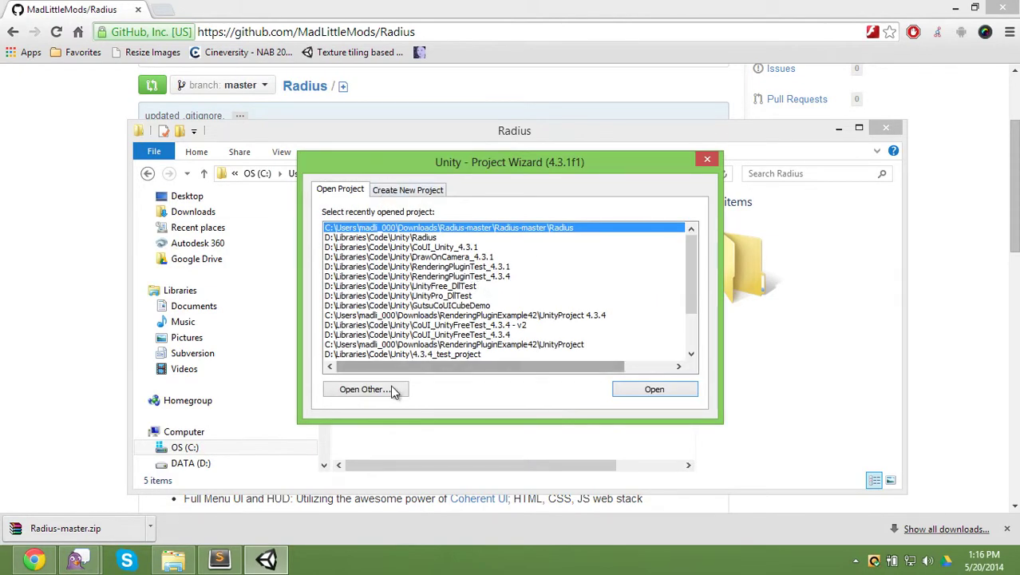
left_click(390, 388)
left_click(786, 125)
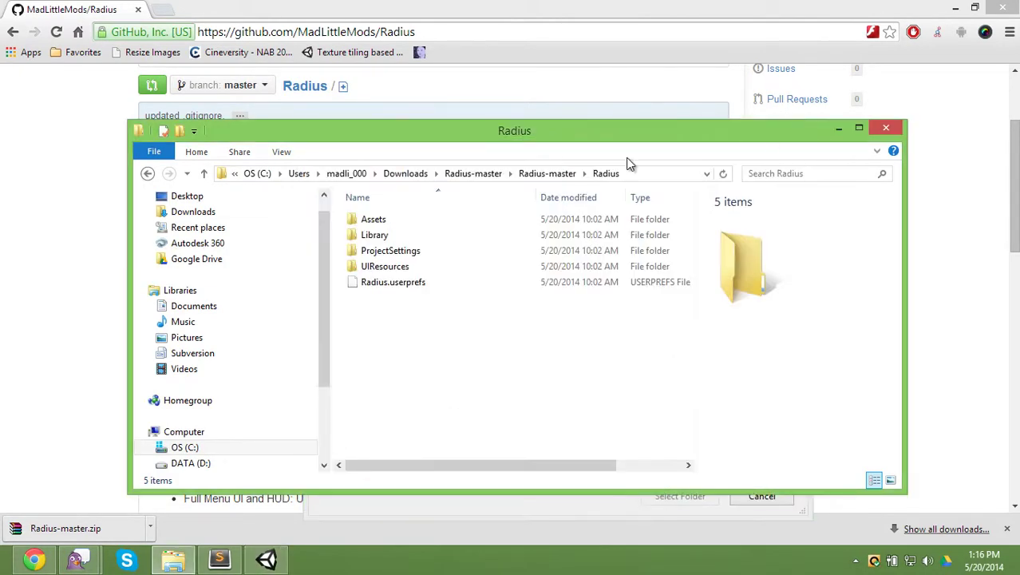
left_click(663, 174)
key("ctrl+c")
left_click(838, 128)
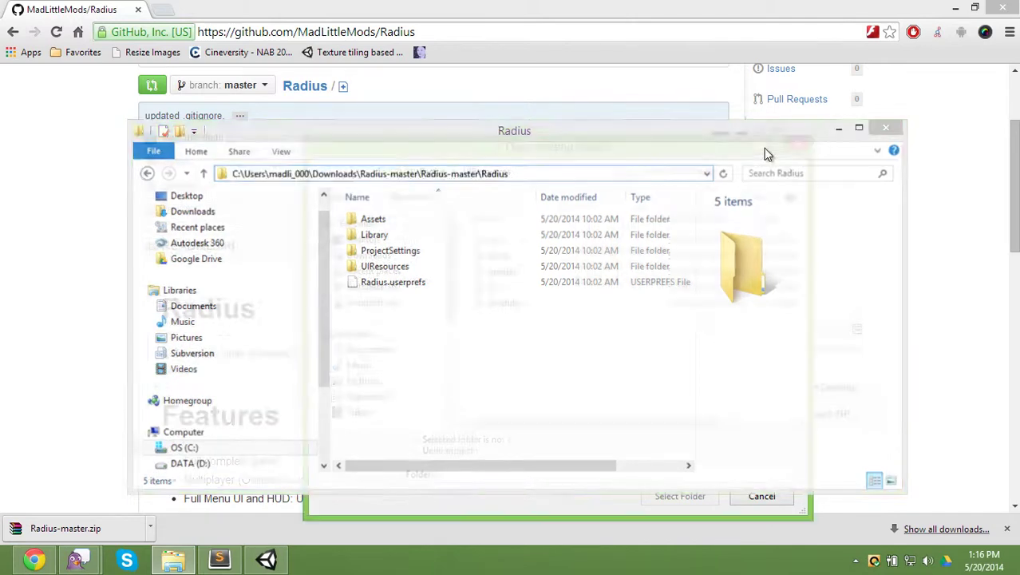
left_click(553, 166)
key("ctrl+v")
key("Return")
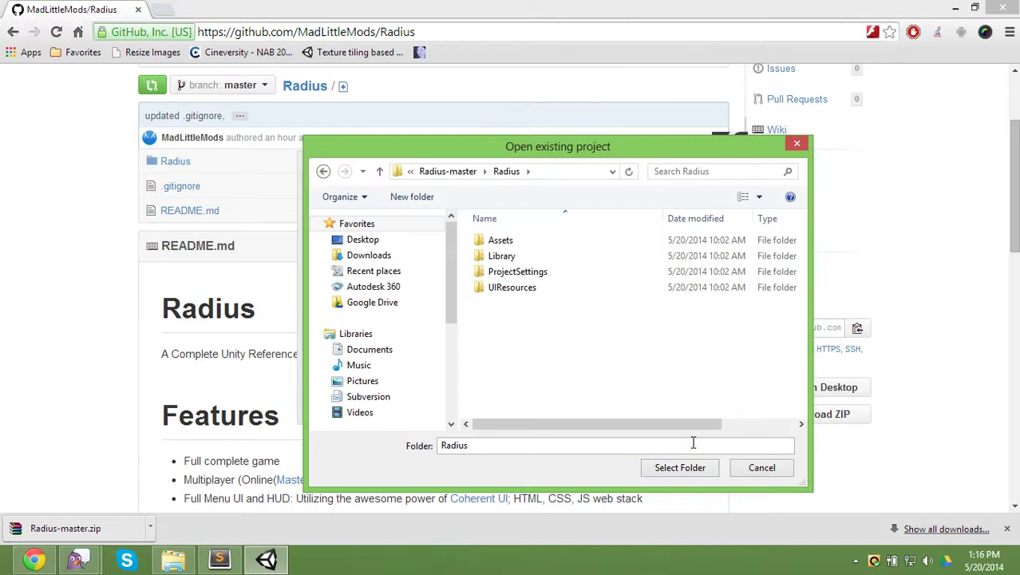
left_click(680, 468)
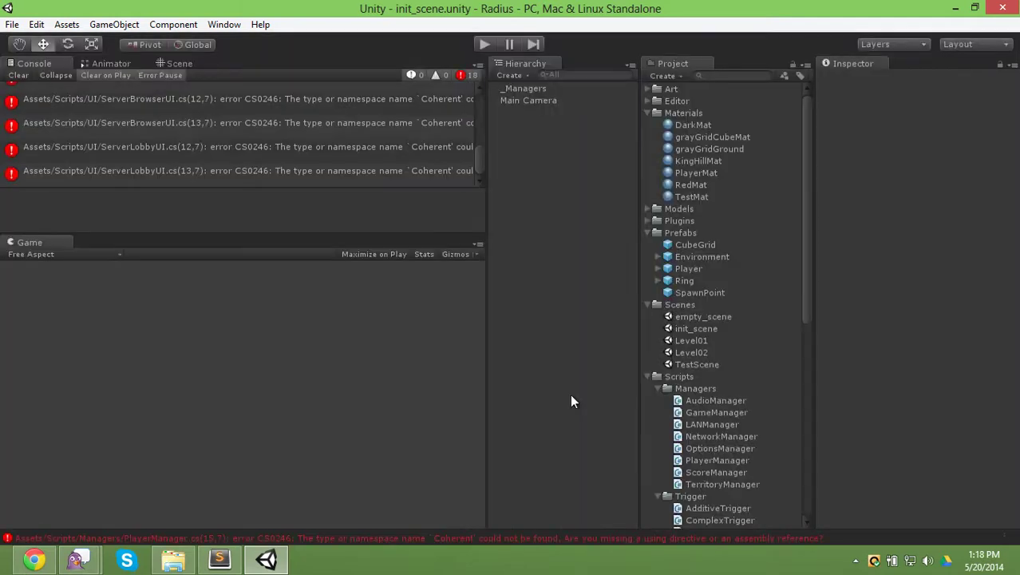
Select a Coherent namespace error in the console, and import the custom package CoherentUI_1_8_1_Trial.unitypackage from Downloads.
left_click(304, 102)
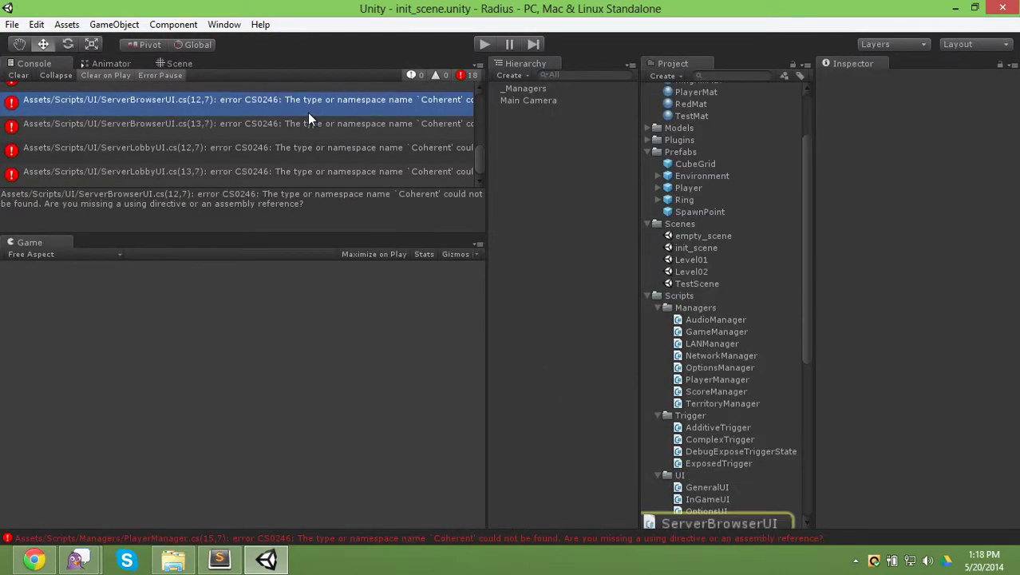
left_click(12, 24)
mouse_move(61, 26)
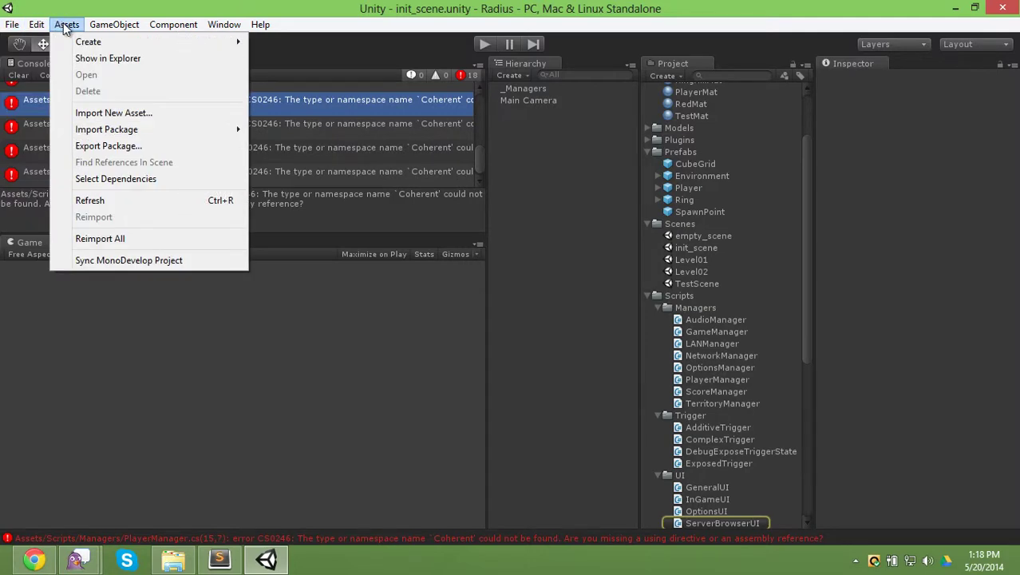
mouse_move(141, 134)
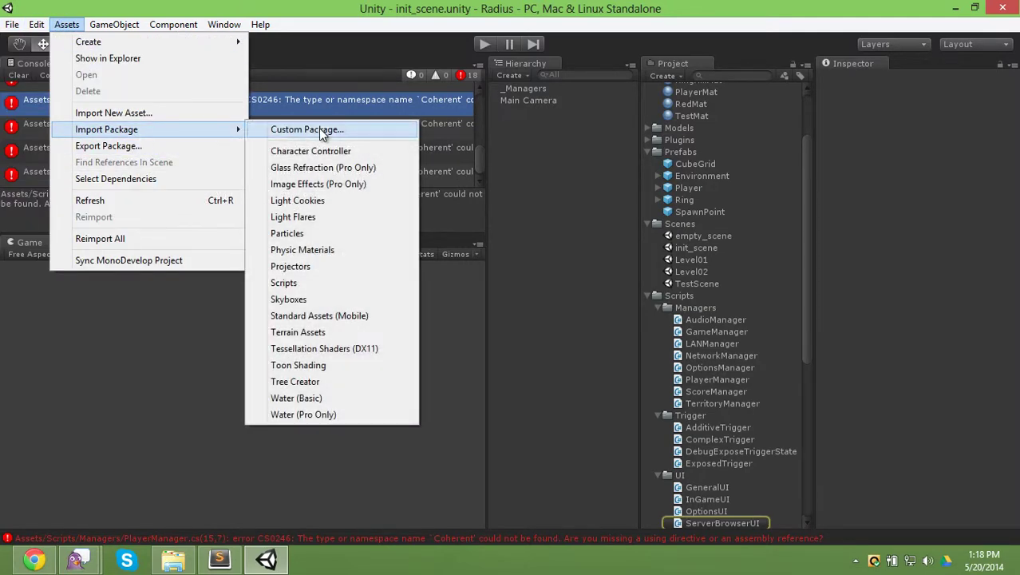
left_click(319, 128)
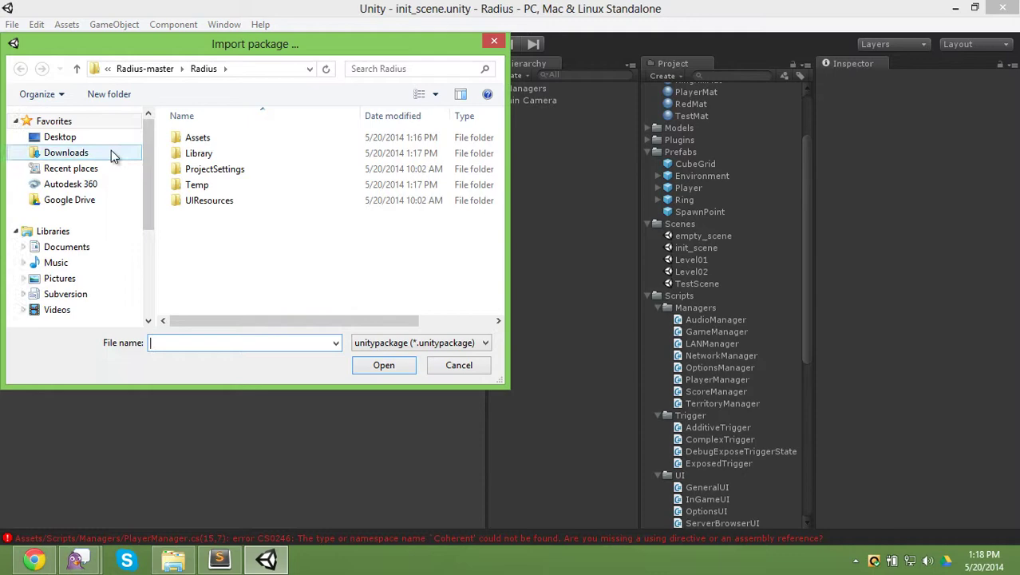
left_click(65, 153)
scroll(505, 264, "down", 10)
scroll(505, 292, "down", 5)
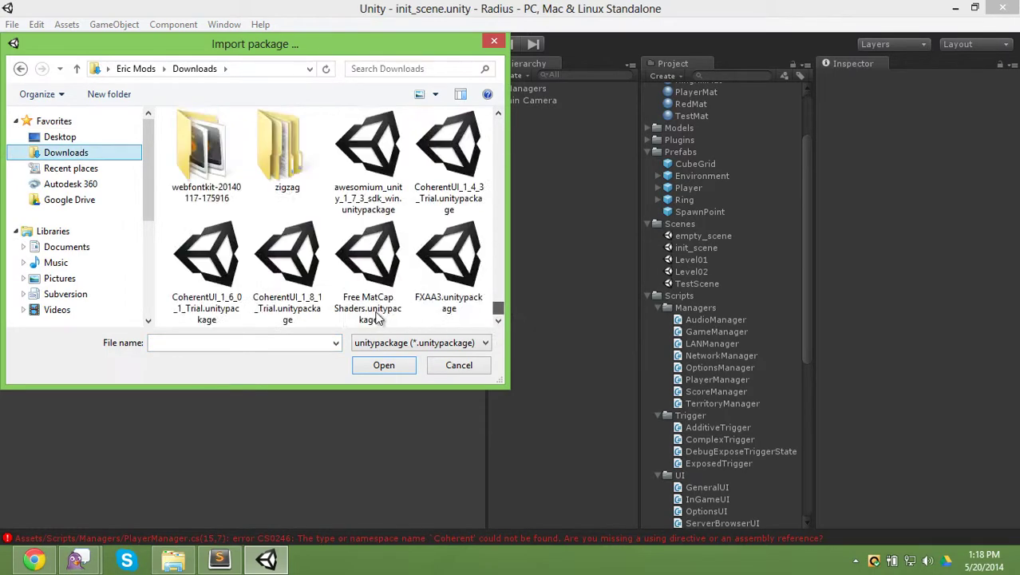
left_click(287, 255)
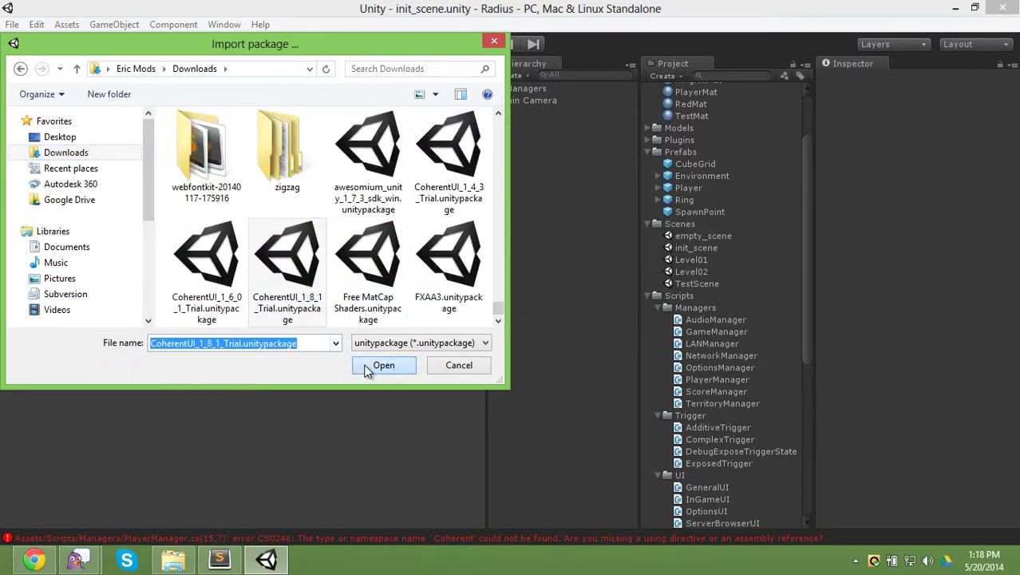
left_click(375, 365)
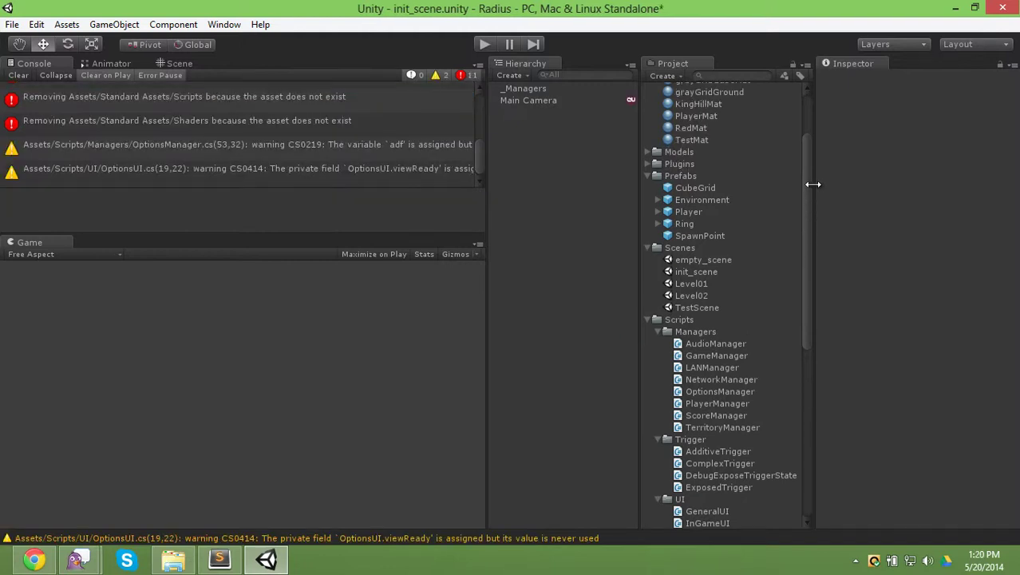
Set the Coherent UI folder in the project settings to the project's UIResources folder.
left_click_drag(804, 190, 804, 126)
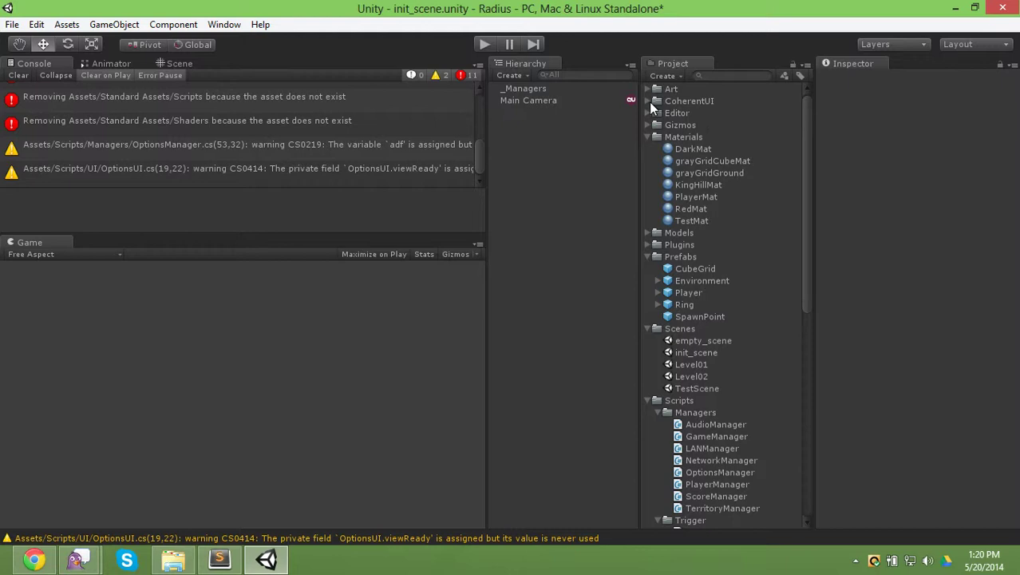
left_click(71, 24)
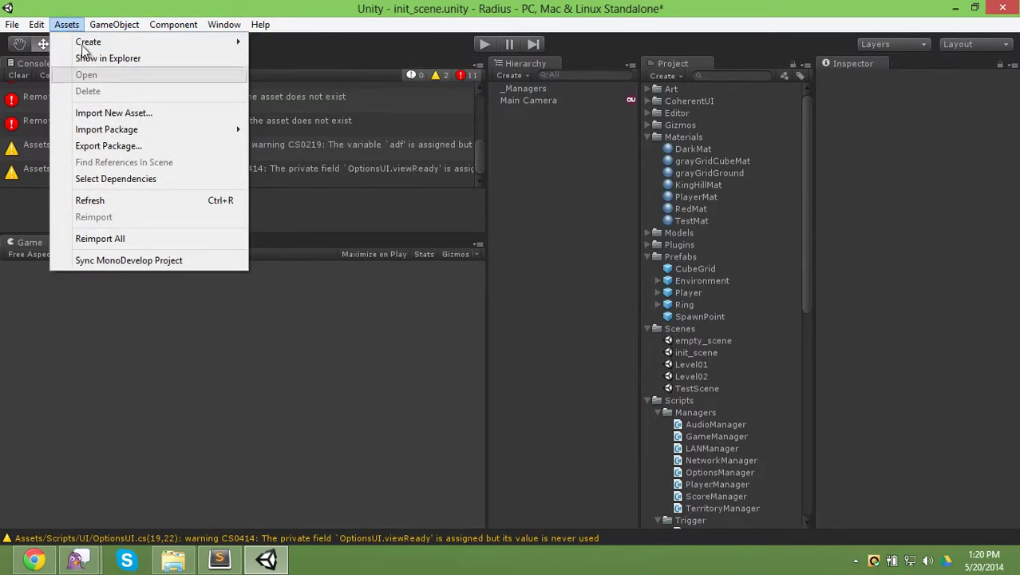
mouse_move(191, 347)
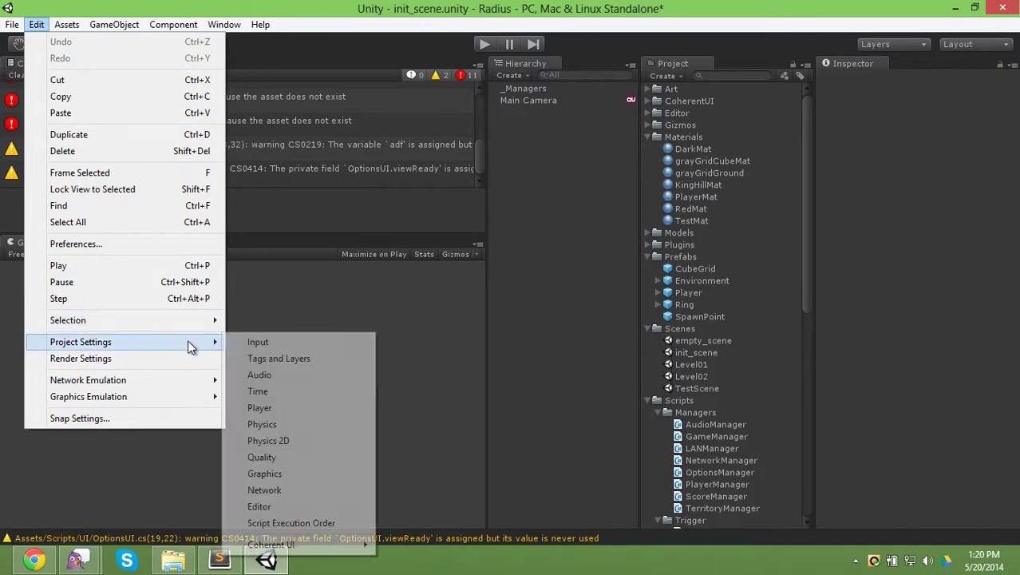
mouse_move(348, 544)
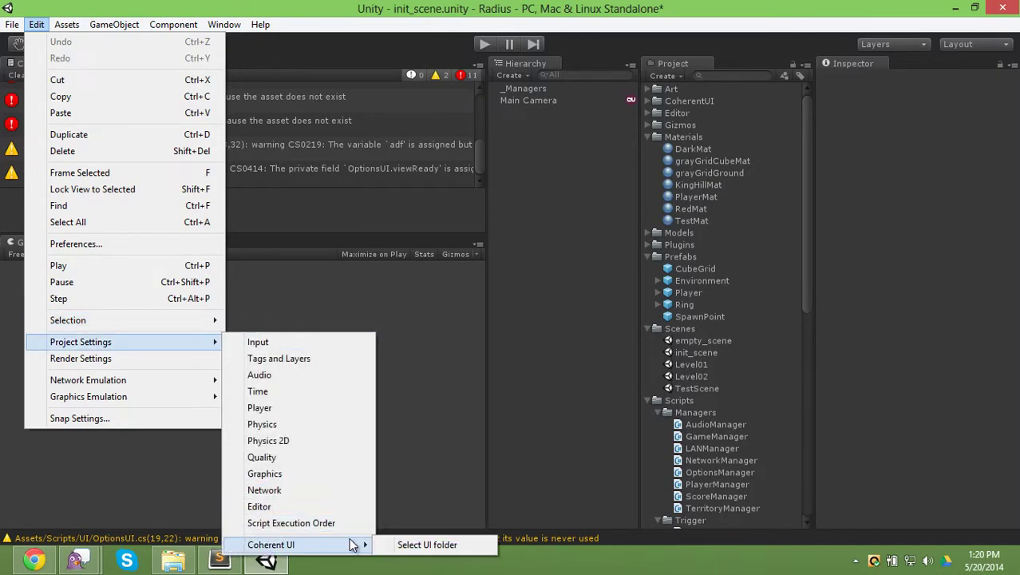
left_click(405, 548)
left_click(237, 199)
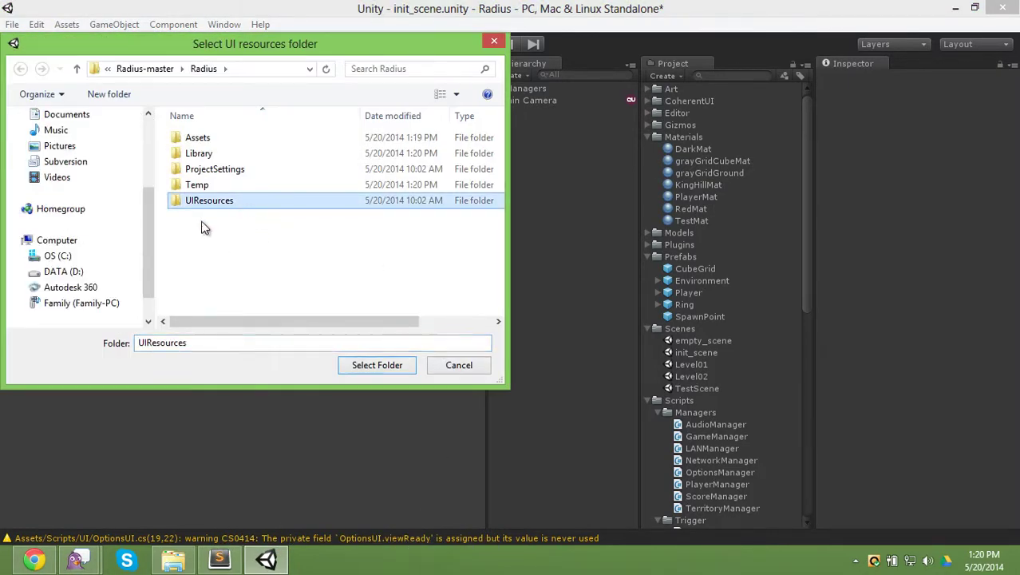
left_click(369, 366)
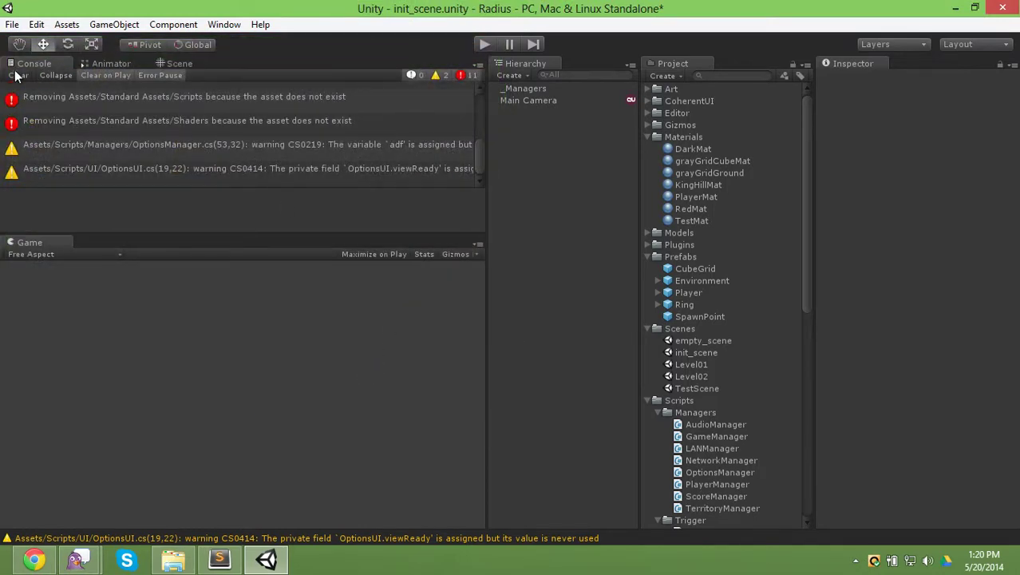
Clear the console messages and run the game to view its server browser screen.
left_click(17, 75)
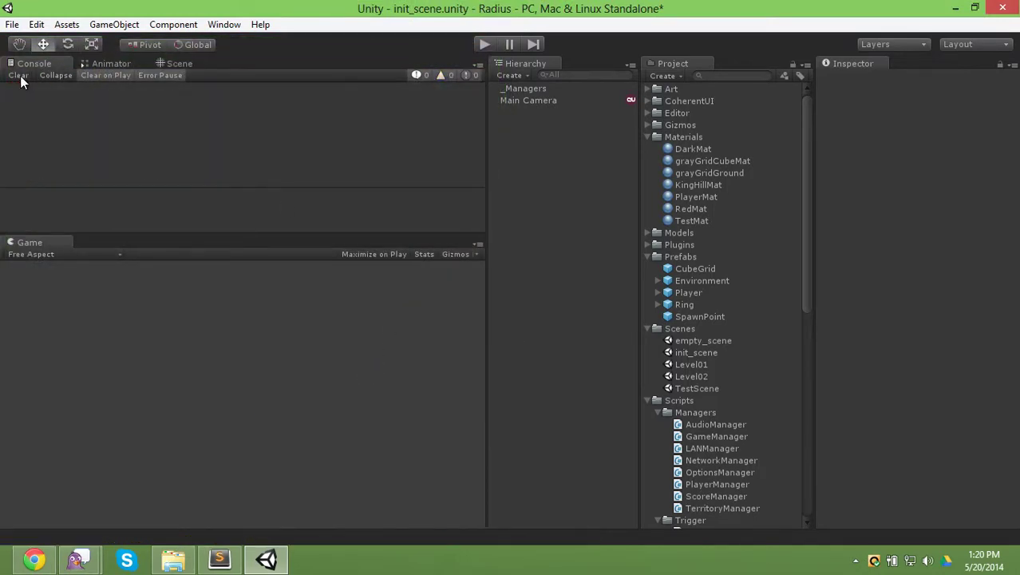
left_click(483, 45)
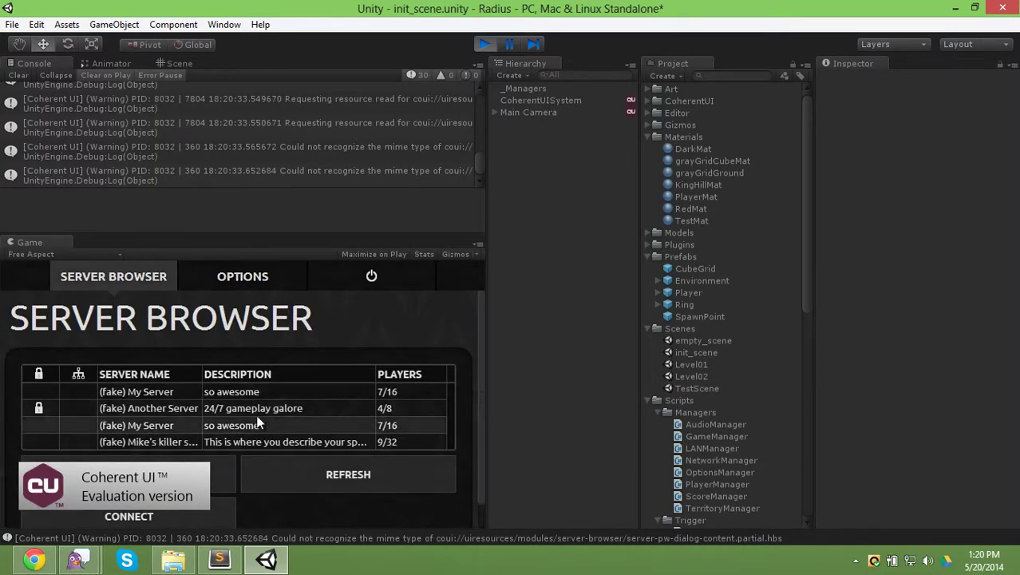
scroll(479, 351, "down", 1)
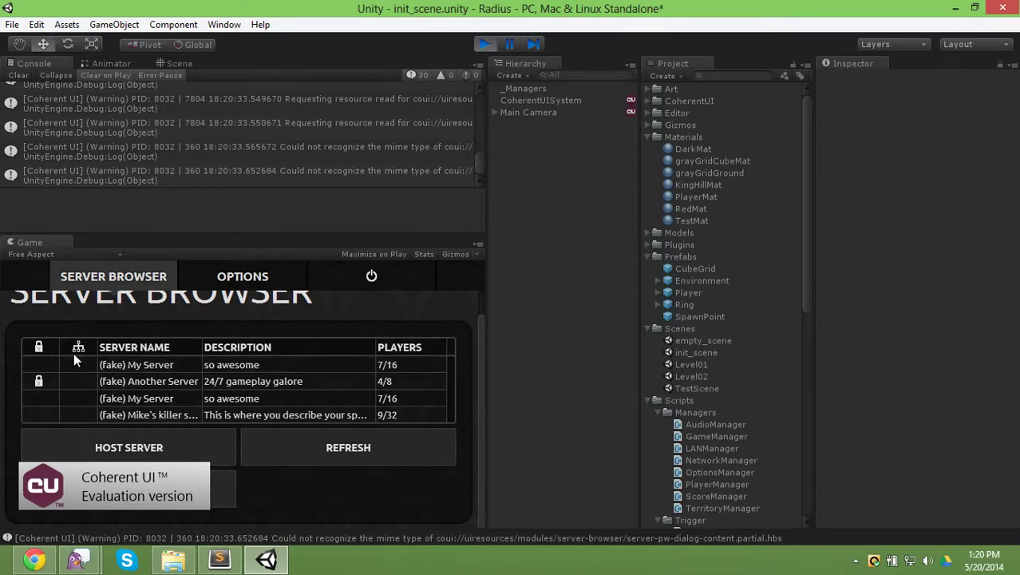
Lower the music volume to 0 in the running game's options and return to the server browser.
left_click(256, 276)
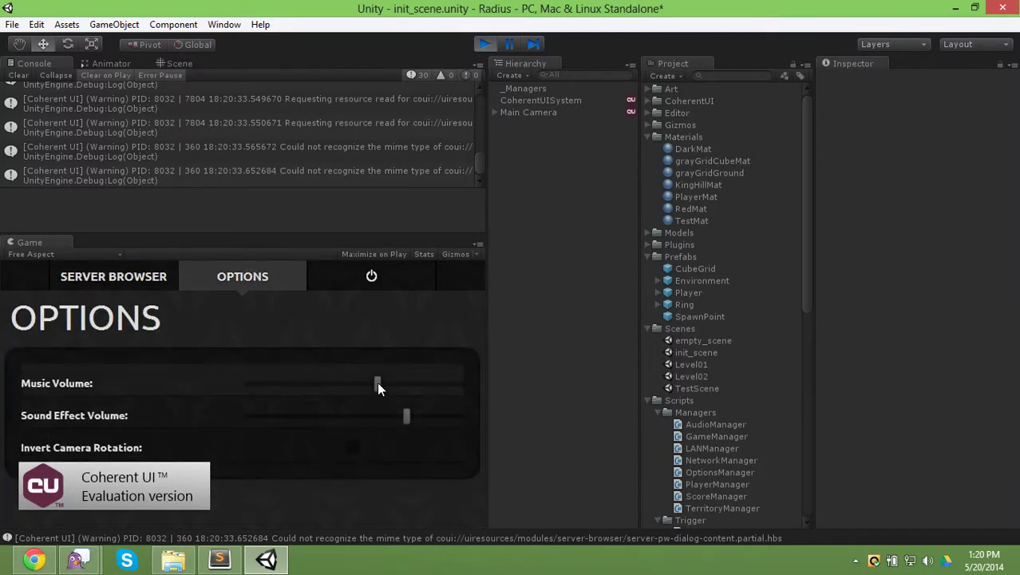
left_click_drag(379, 386, 192, 390)
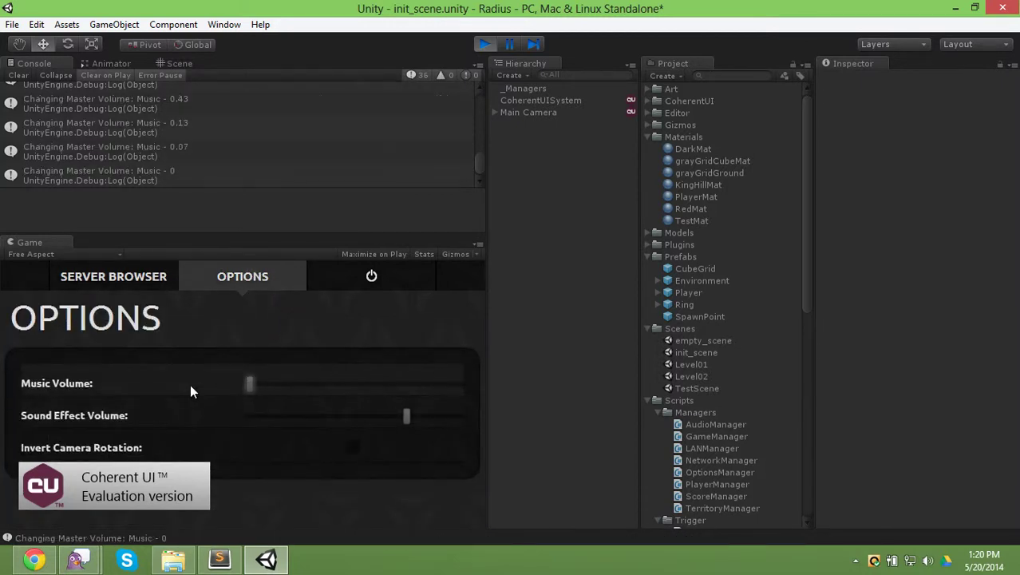
left_click(142, 279)
Switch to the browser, search for "mission gothic webfont" in a new tab, and open the Lost Type Co-op Mission Gothic page.
left_click(45, 562)
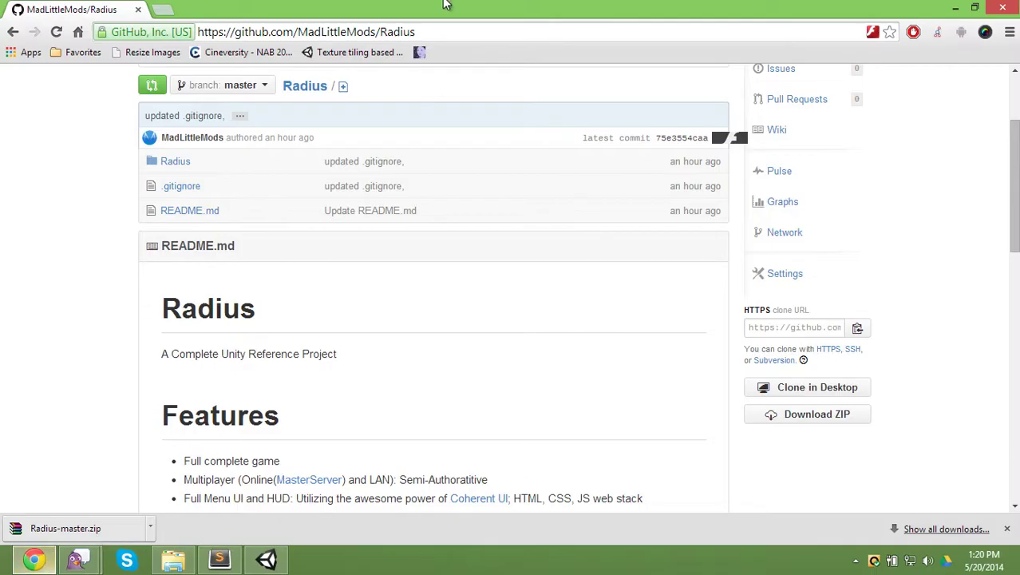
key("ctrl+t")
type("mis")
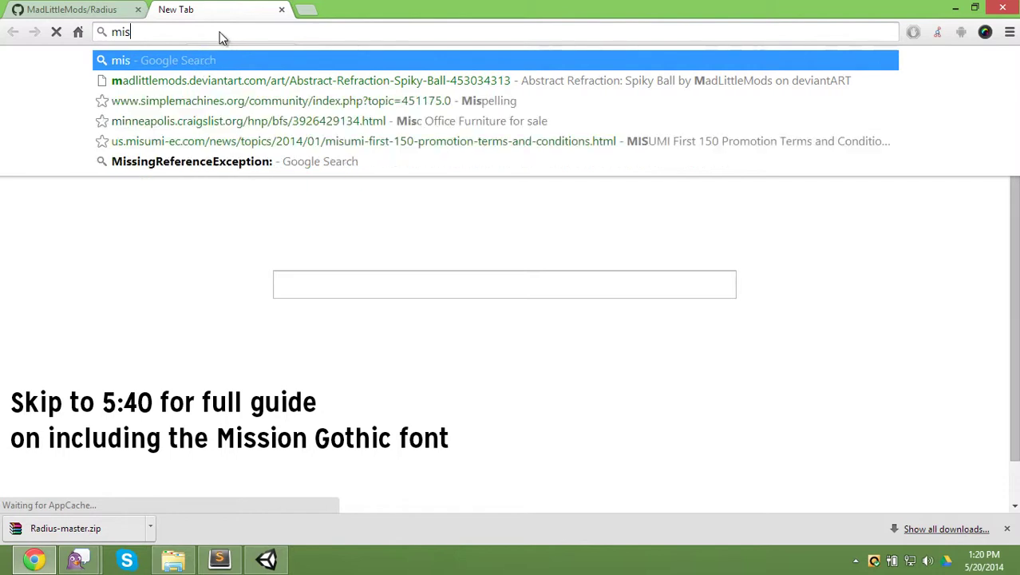
type("sion gothic")
key("Return")
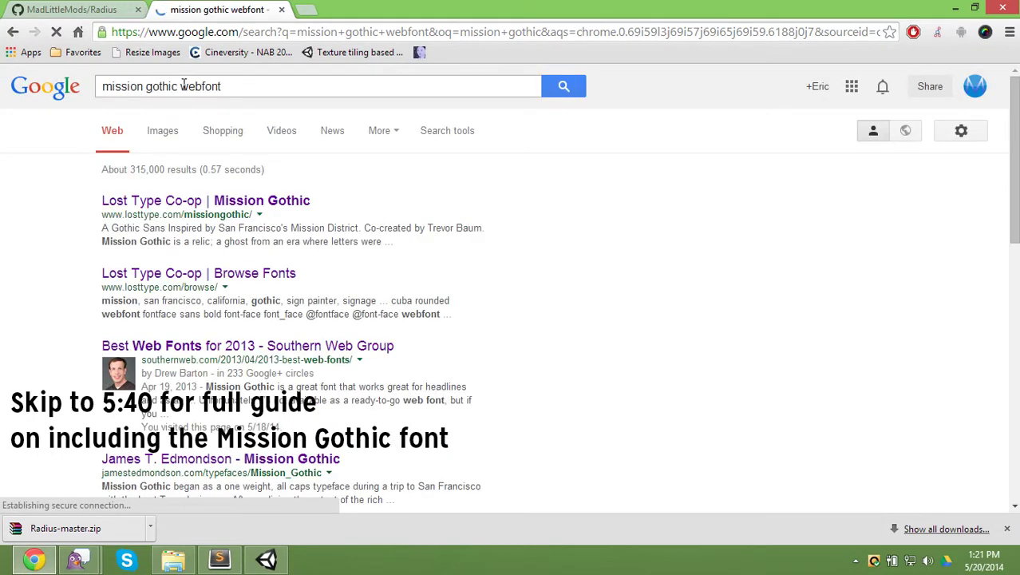
left_click(201, 204)
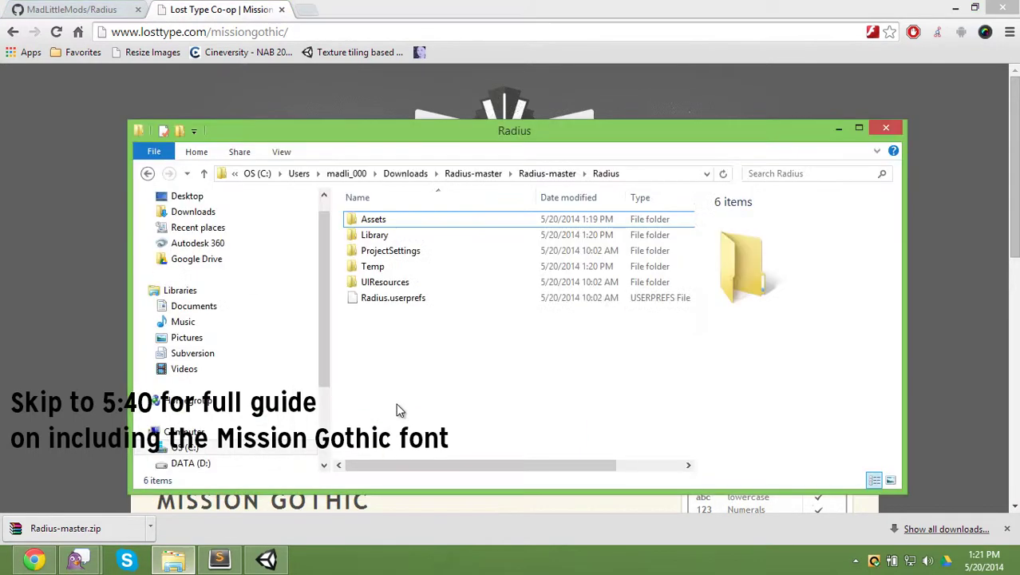
Switch to File Explorer and open the fonts folder inside the Radius project's UIResources folder.
left_click(173, 558)
double_click(389, 222)
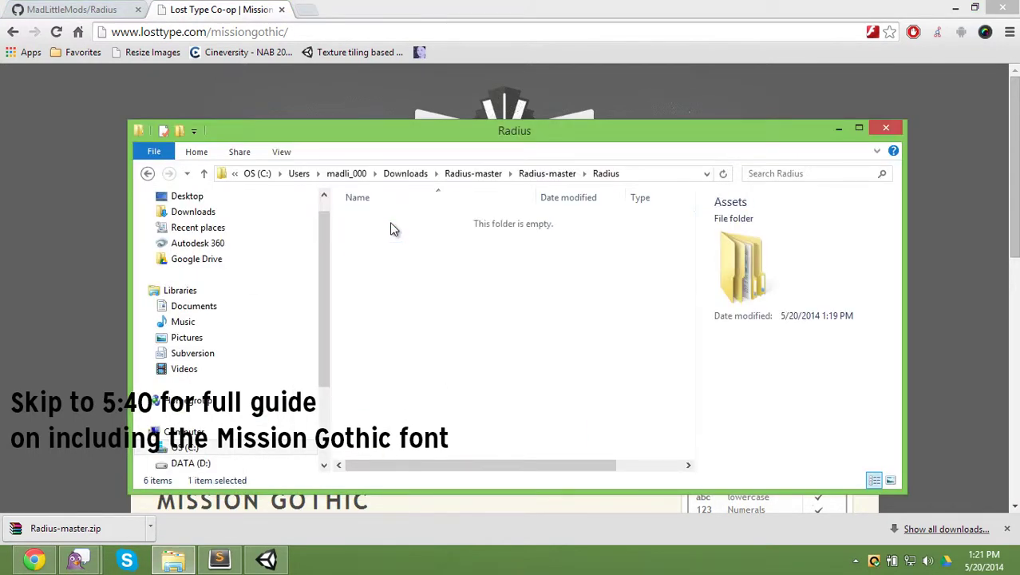
left_click(146, 174)
double_click(375, 282)
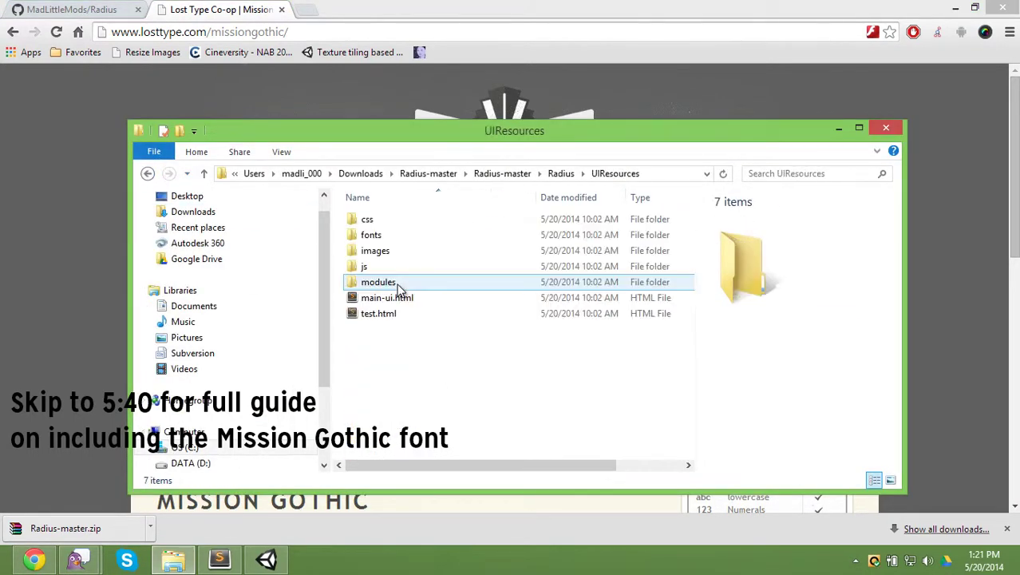
double_click(380, 237)
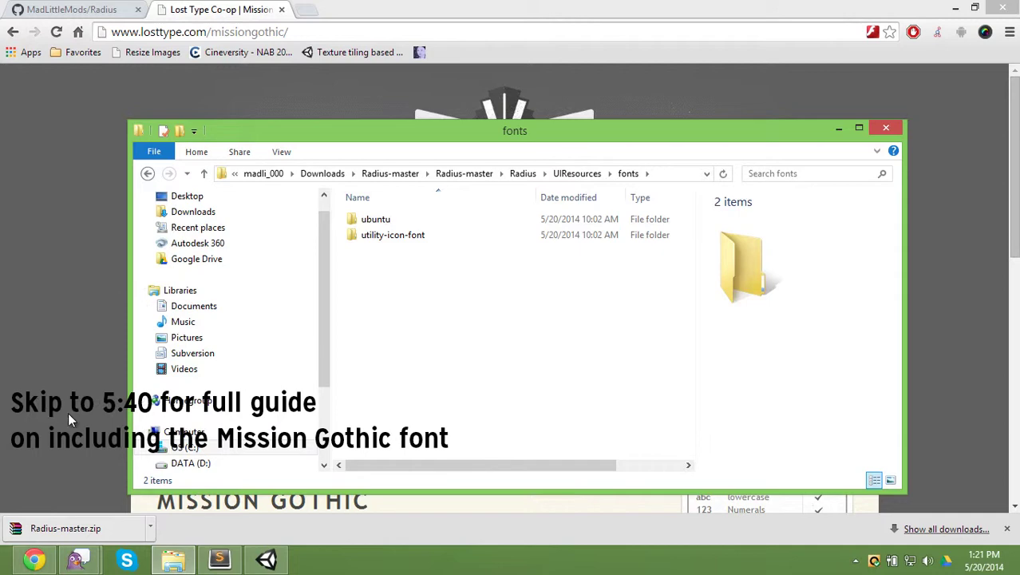
Return to Unity and host a game server named awef with map Level01 and gametype Territories.
key("alt+Tab")
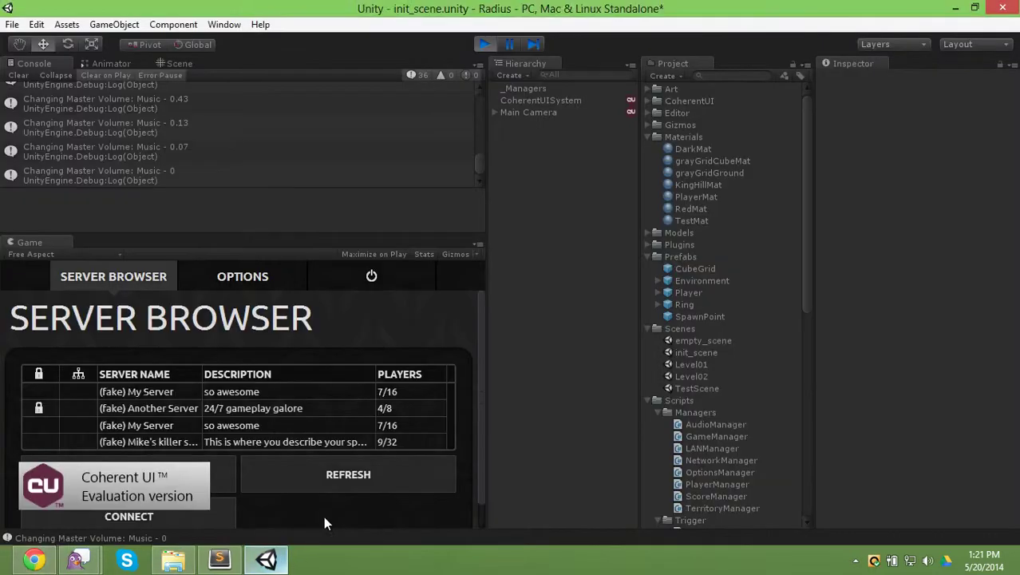
scroll(478, 333, "down", 1)
left_click(191, 438)
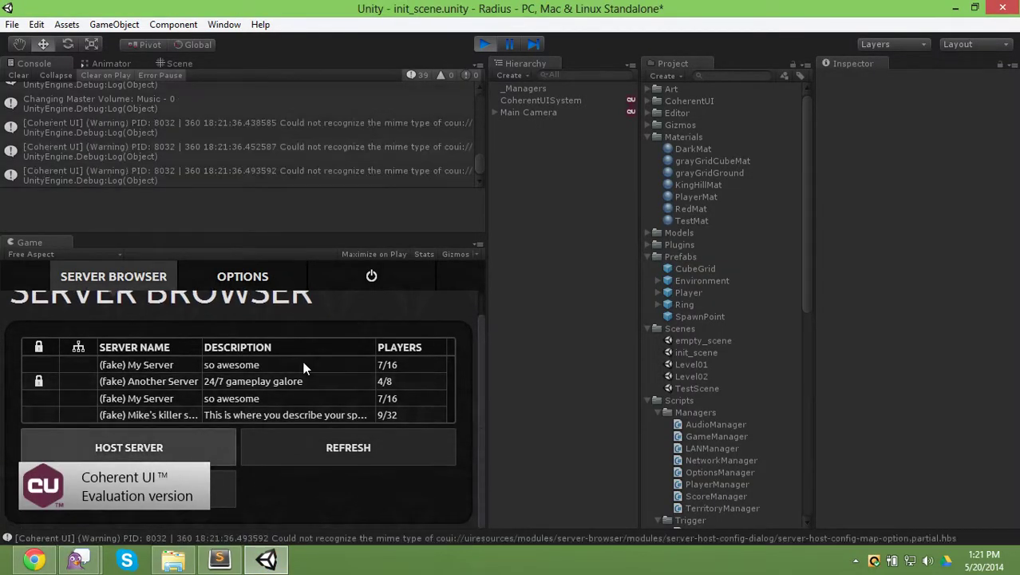
left_click(267, 326)
type("awef")
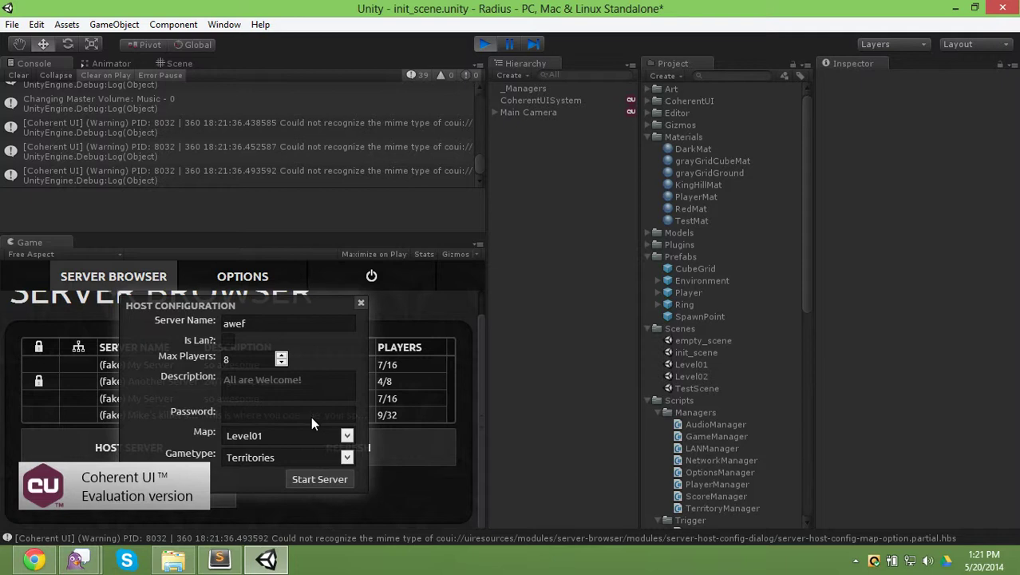
left_click(288, 436)
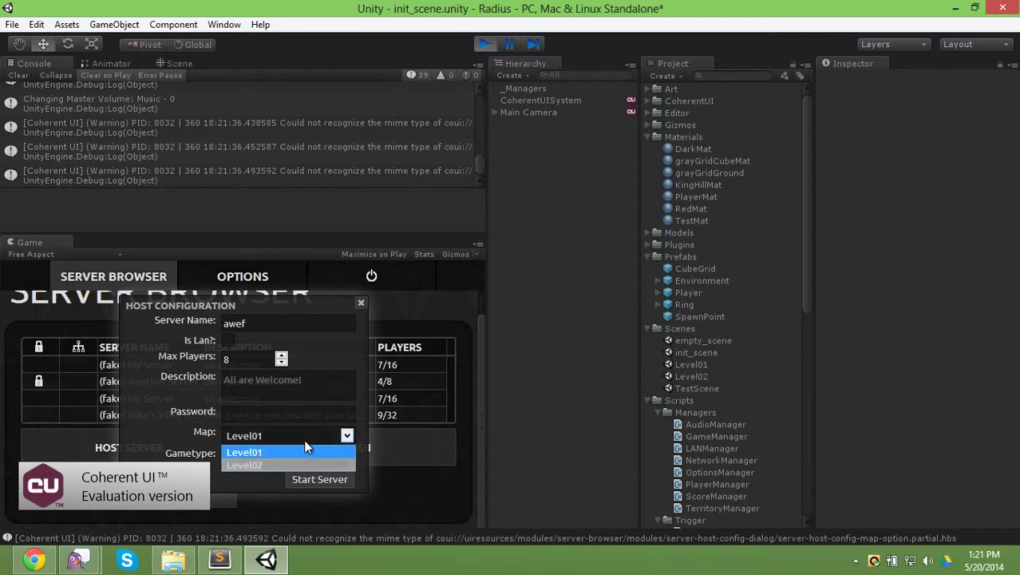
left_click(305, 448)
left_click(324, 479)
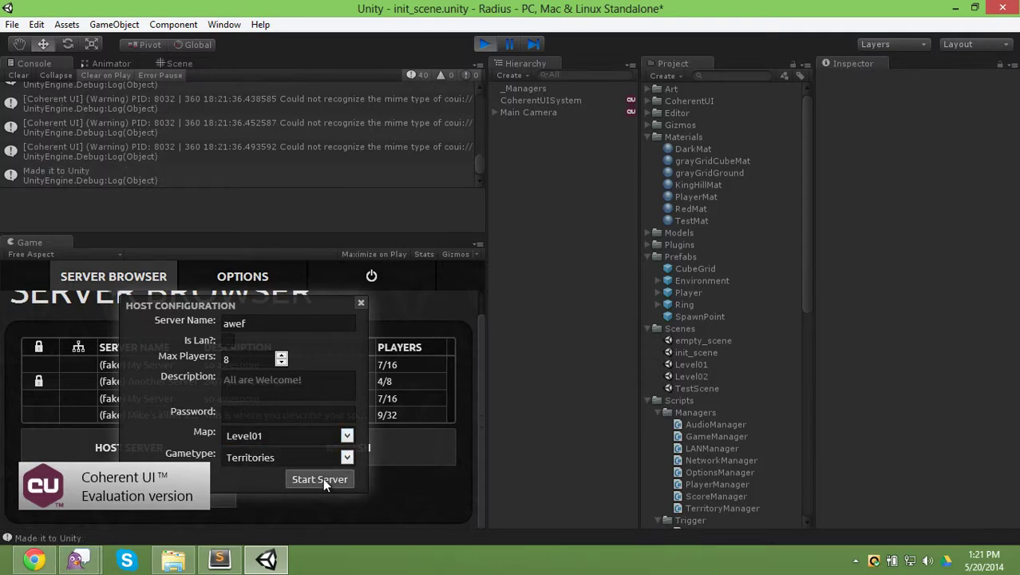
View the lobby, go back to the server browser, and enlarge the Game view by shrinking the console above it.
scroll(316, 462, "down", 2)
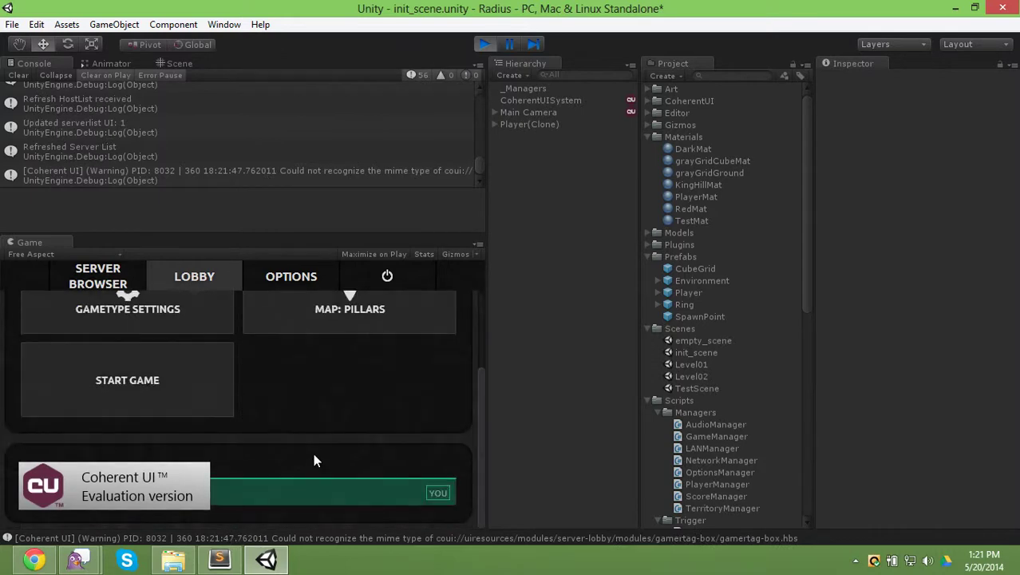
left_click(123, 275)
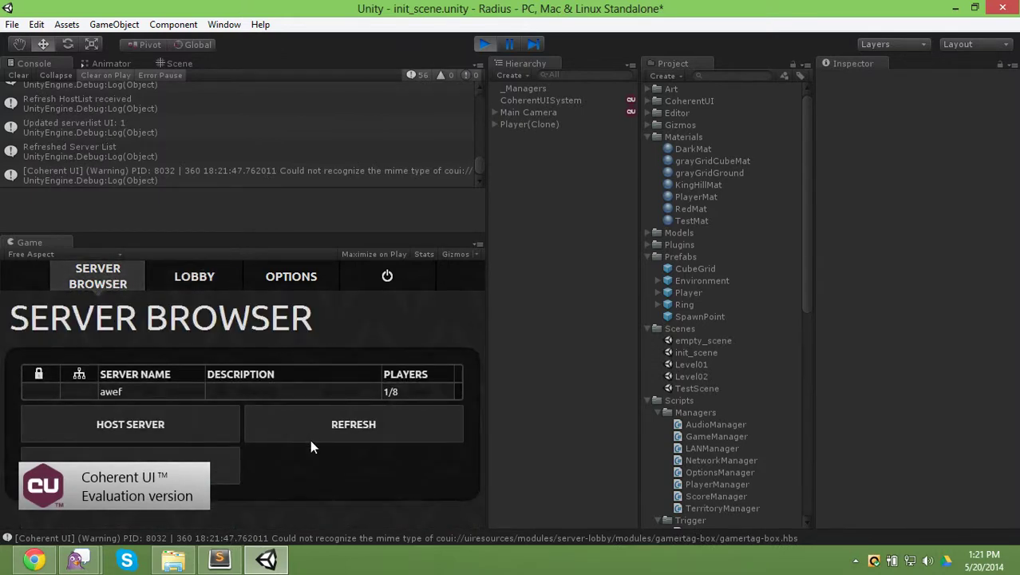
left_click_drag(284, 238, 276, 160)
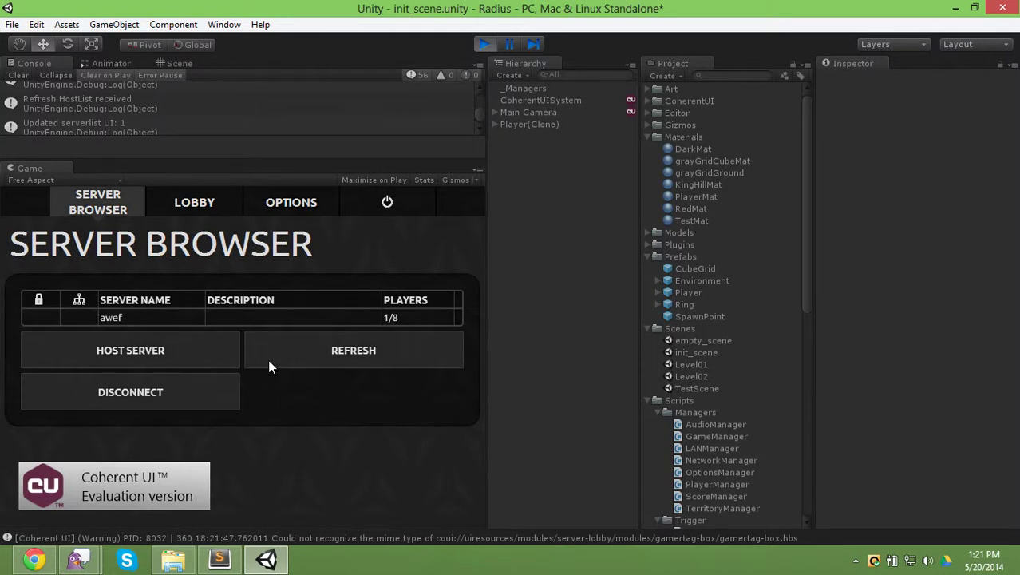
Start the game from the lobby and move the player cube into the nearby ring.
left_click(184, 205)
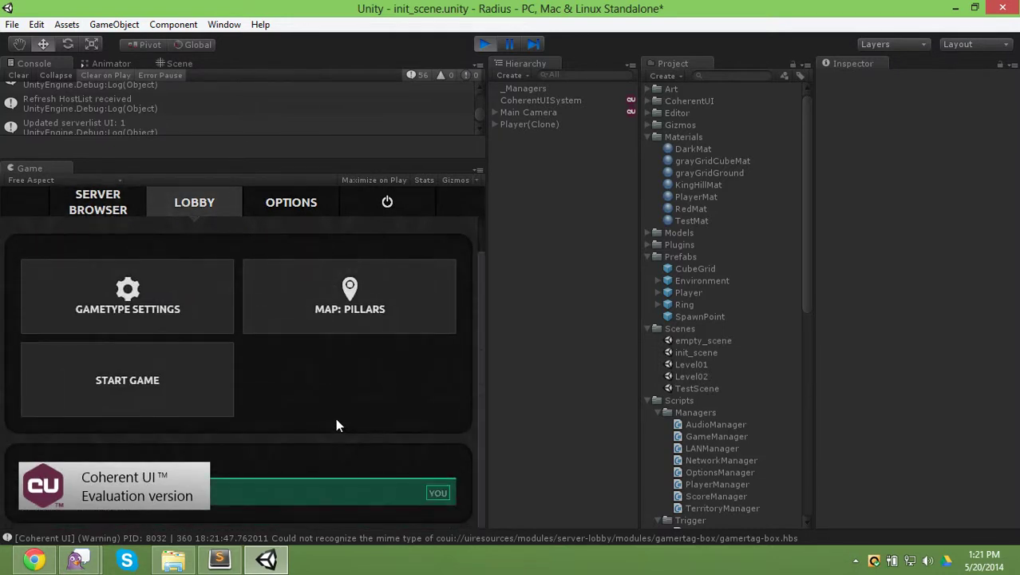
left_click(194, 373)
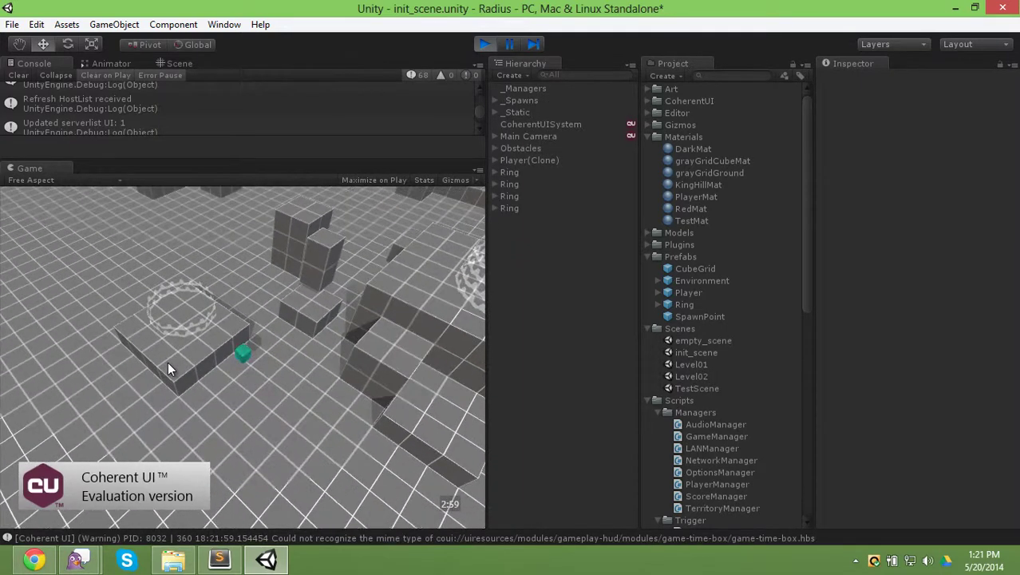
key("w")
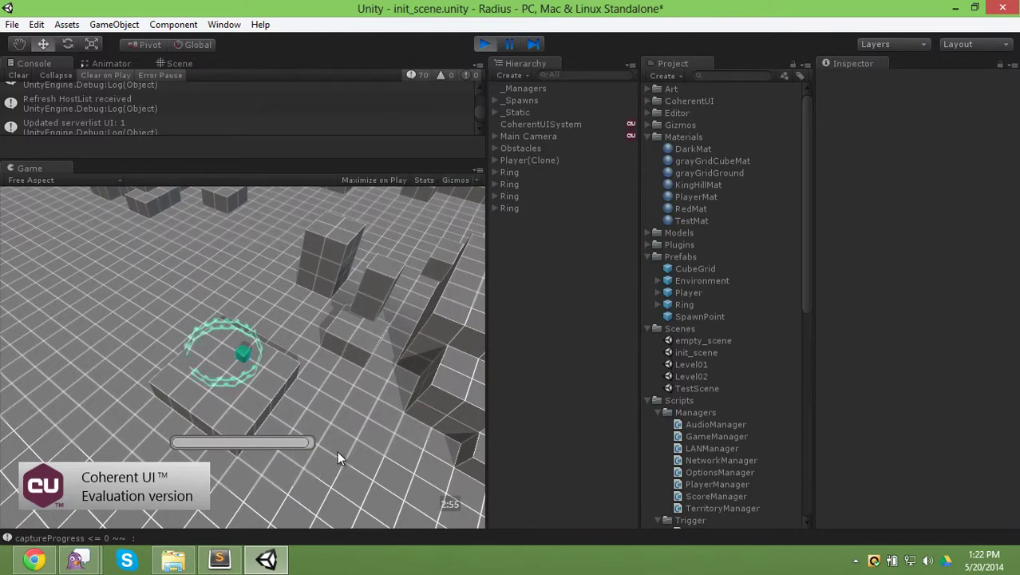
Raise the music volume to about the middle and the sound effect volume to 1 in the game options, and resume play.
key("Escape")
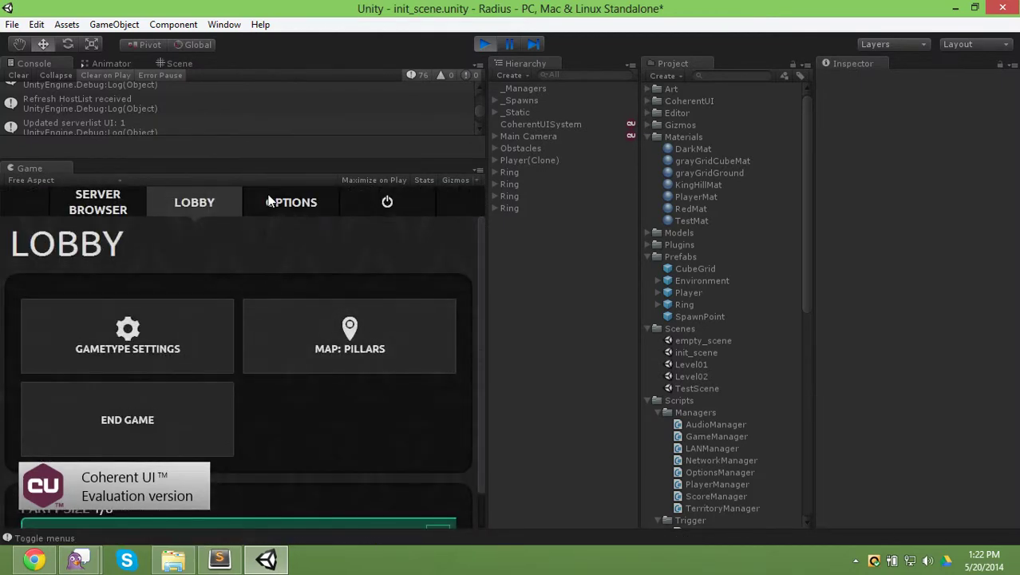
left_click(271, 202)
left_click(367, 309)
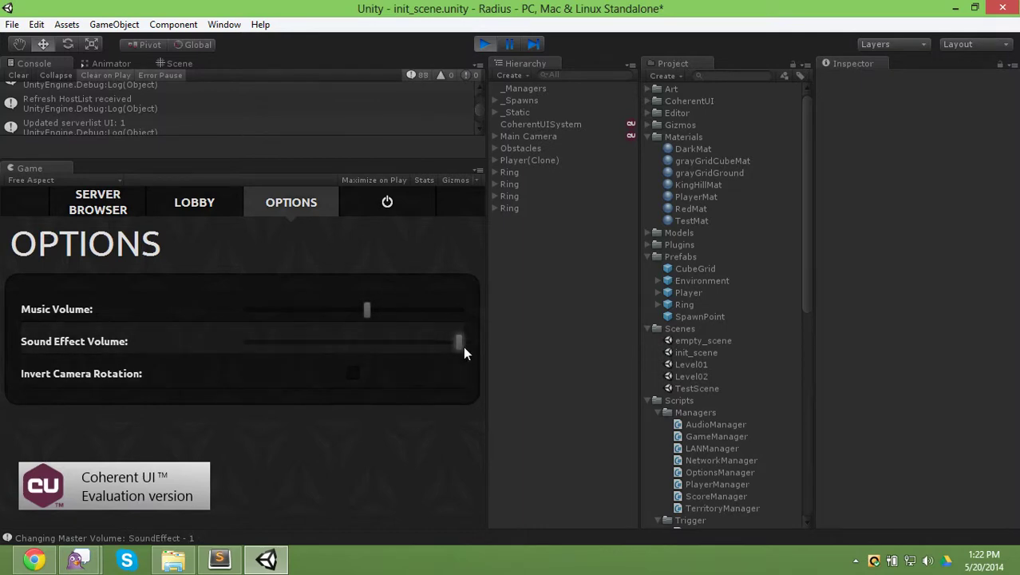
key("Escape")
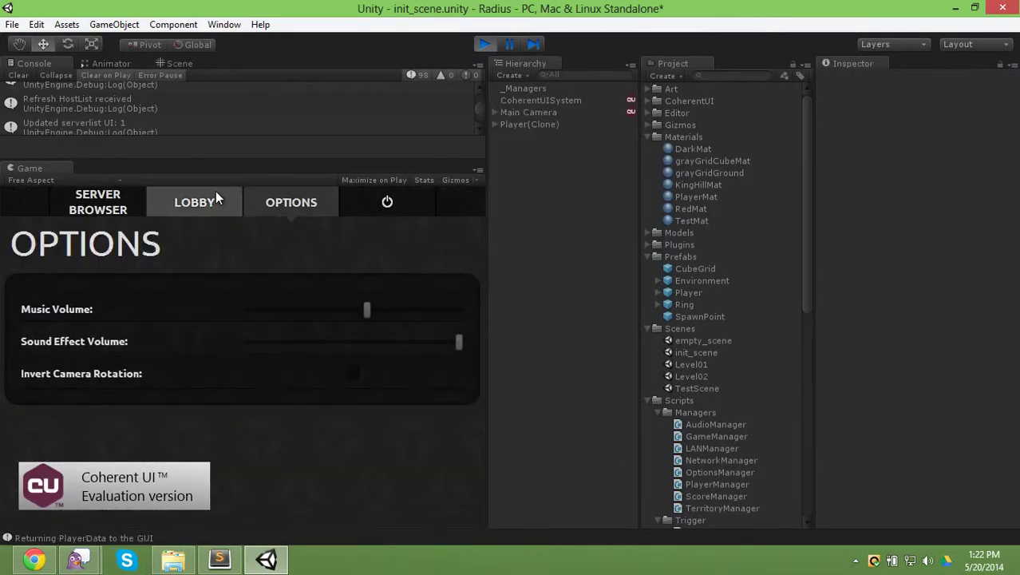
Lower the music volume to 0 in the game options and disconnect from the hosted server in the server browser.
left_click(215, 195)
scroll(255, 390, "down", 2)
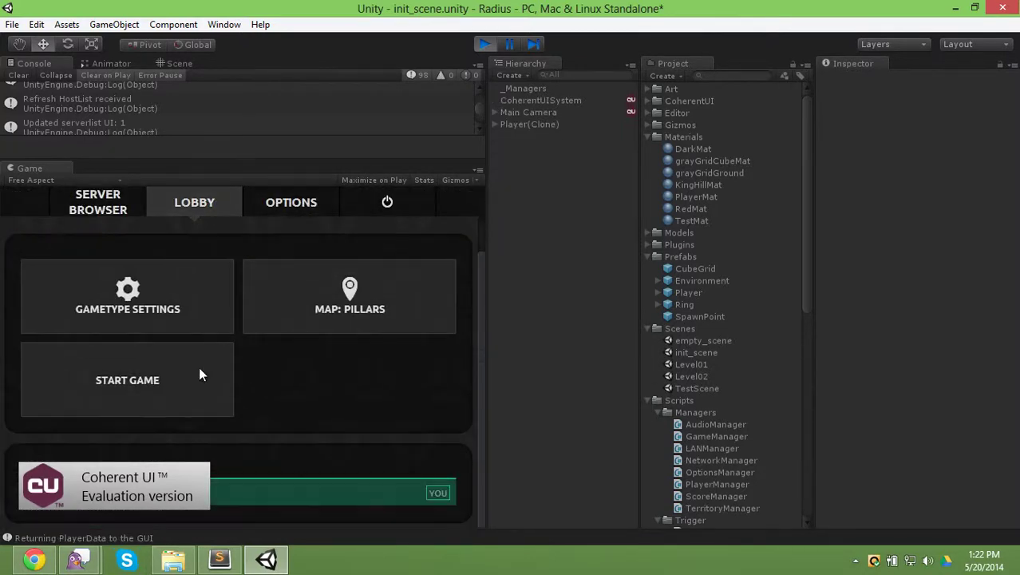
left_click(271, 209)
left_click_drag(364, 309, 183, 271)
left_click(97, 203)
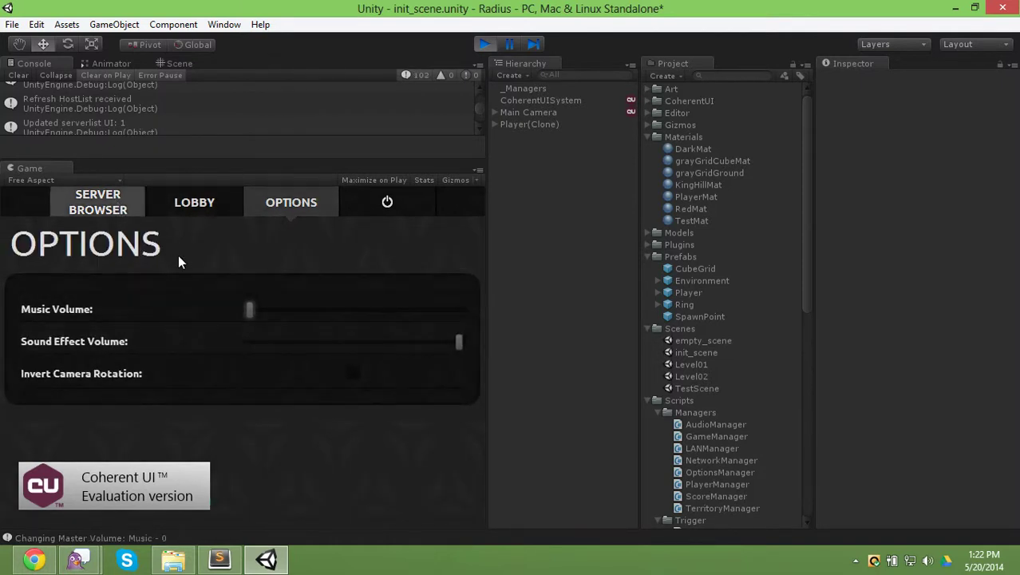
left_click(189, 383)
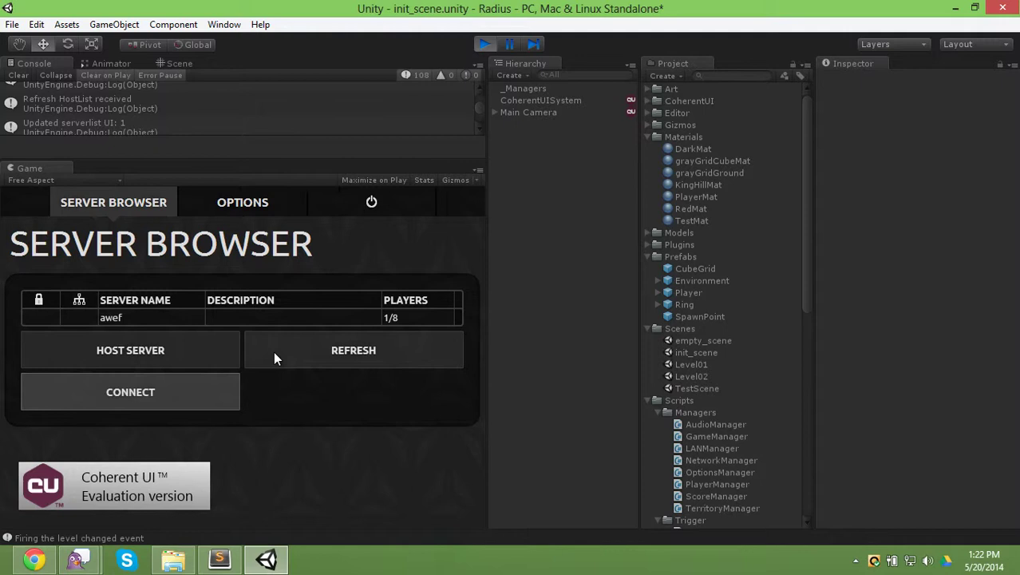
Host a LAN server named Awesome Server with the description "Woah, local" and map Level02.
left_click(193, 346)
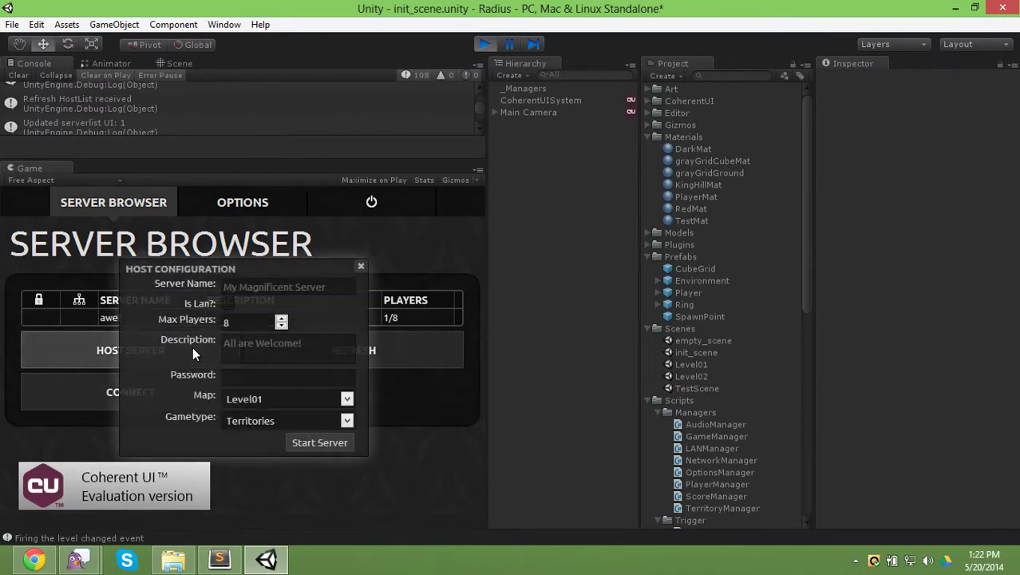
type("aewf")
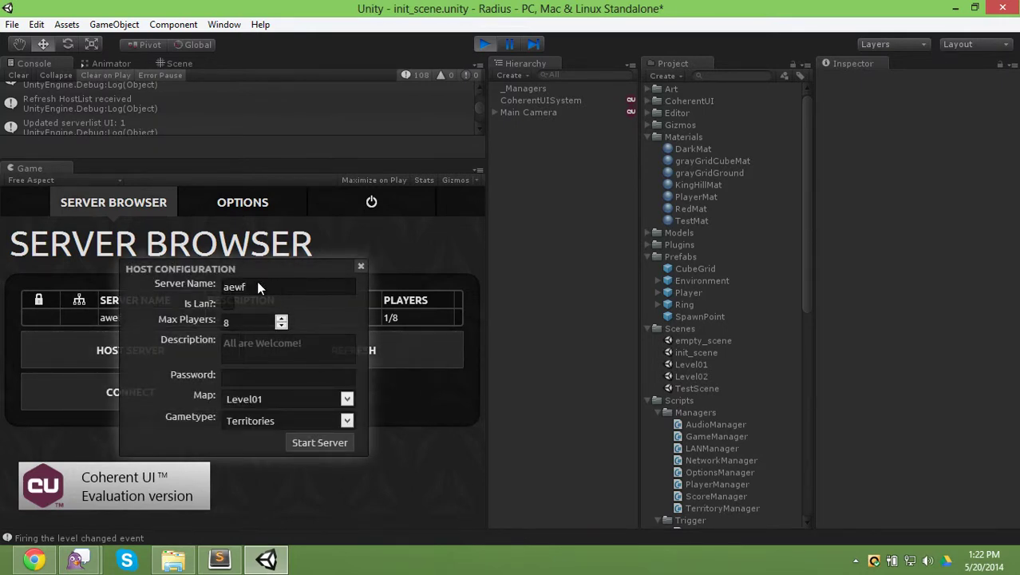
type("Awesome Server")
left_click(231, 305)
left_click(275, 341)
type("Woah, local")
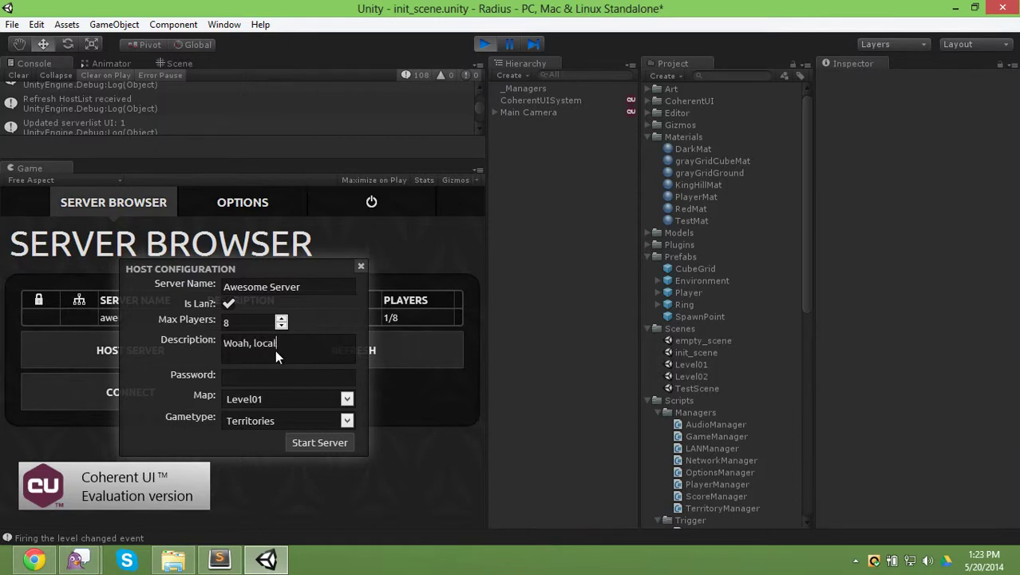
left_click(311, 407)
left_click(308, 428)
left_click(316, 442)
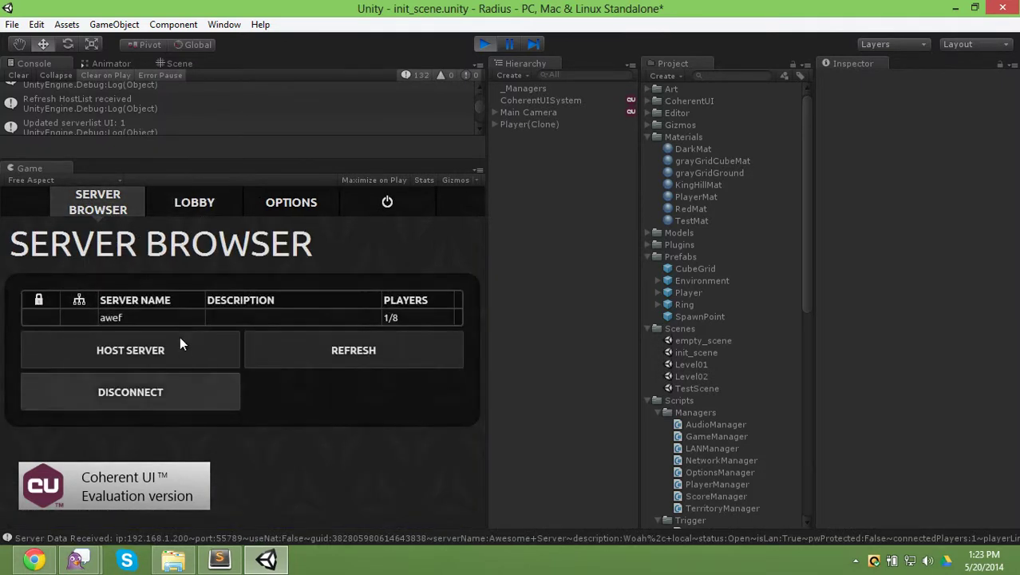
Refresh the server list repeatedly and check the lobby and server browser for the new LAN server.
left_click(335, 351)
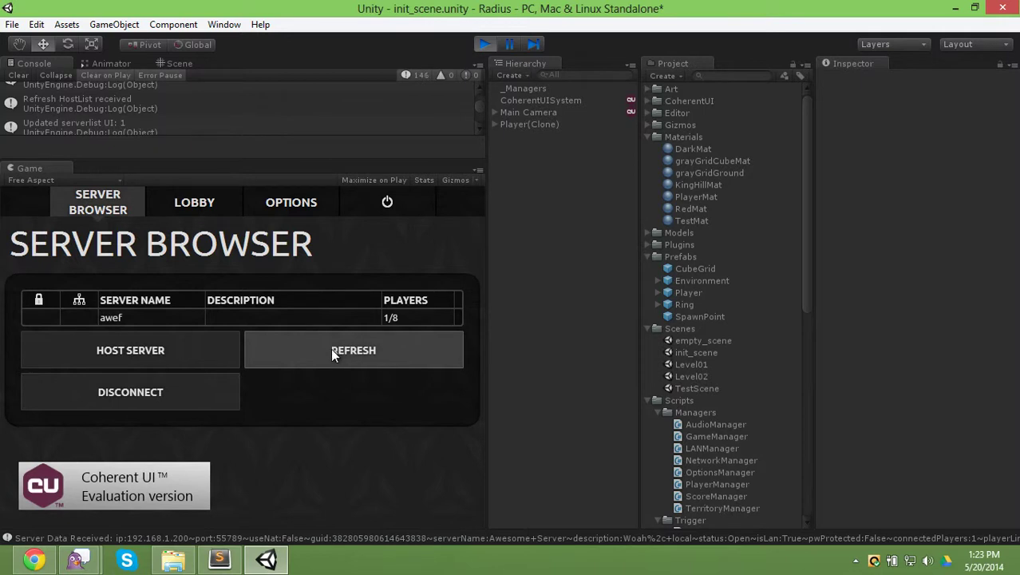
left_click(333, 353)
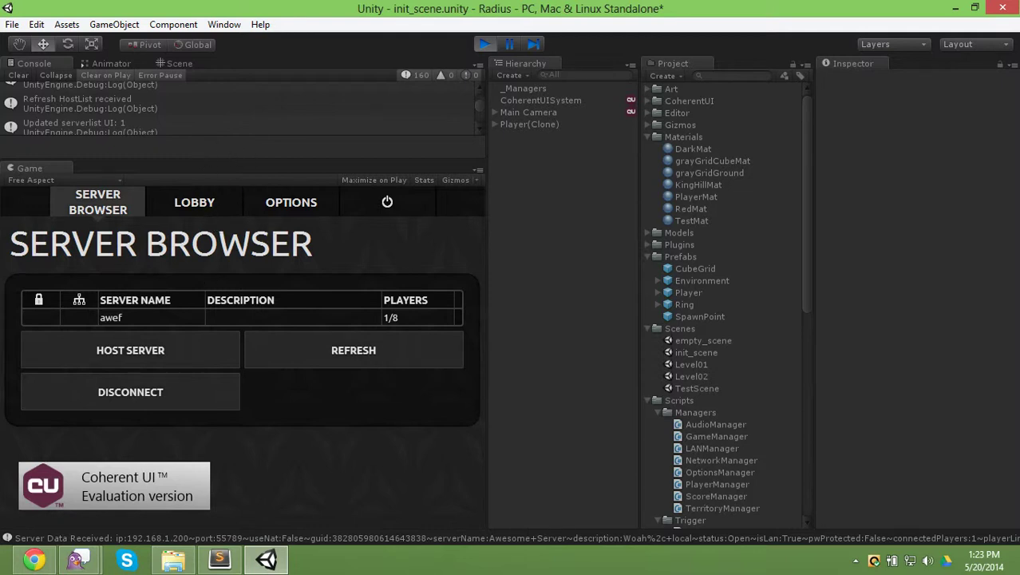
left_click(210, 204)
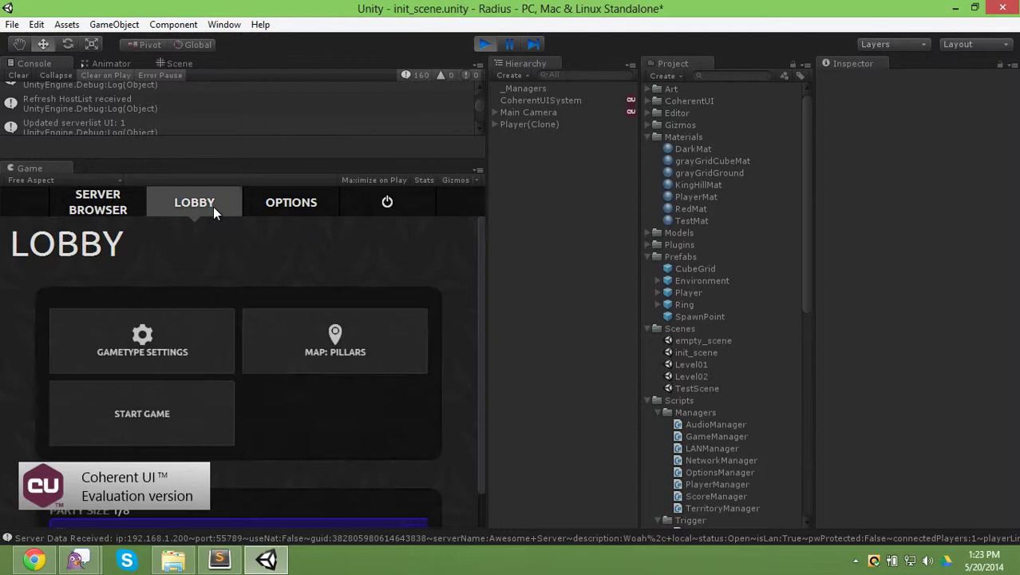
left_click(91, 202)
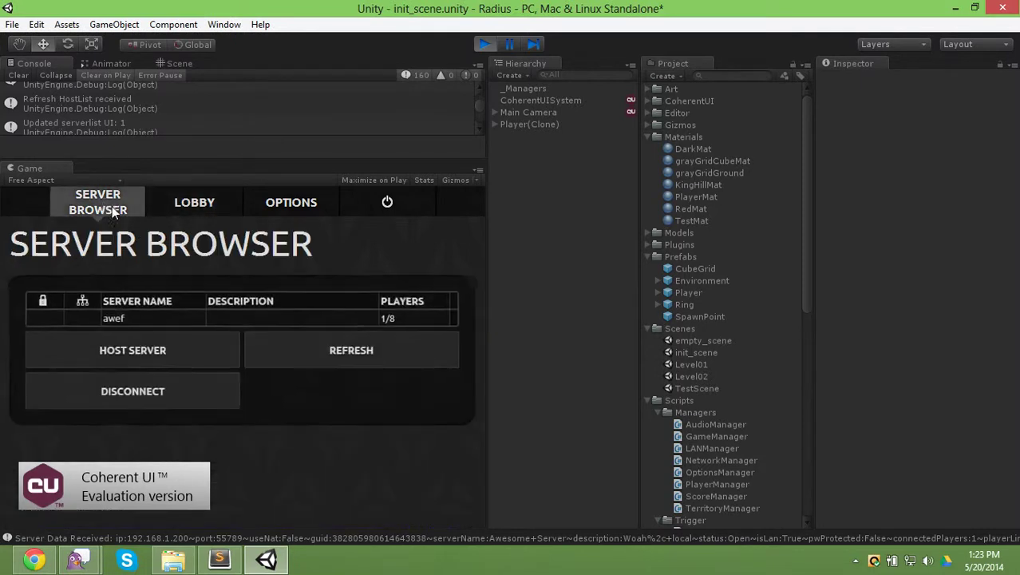
Start the game on the LAN server from the lobby.
left_click(199, 202)
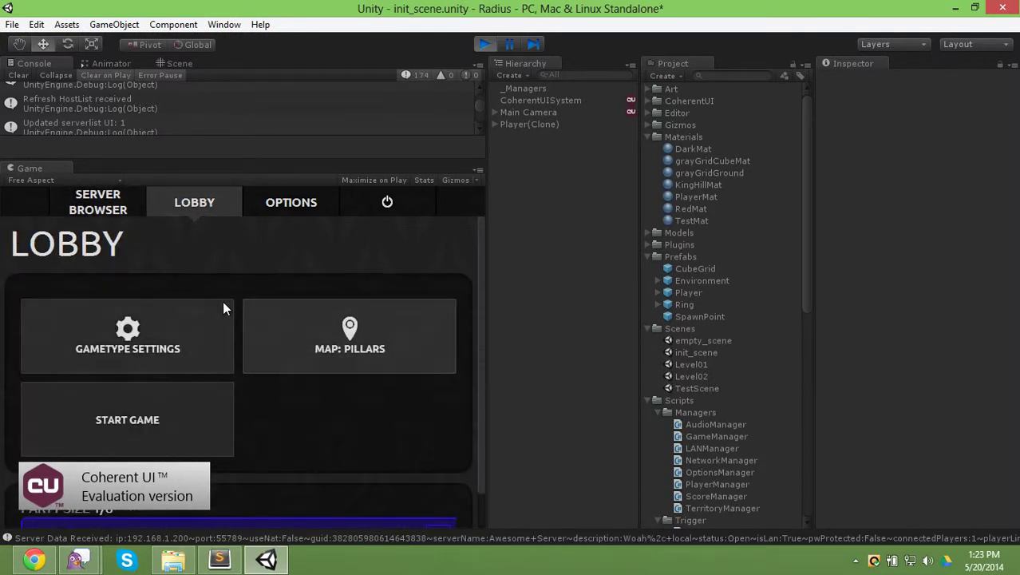
scroll(343, 375, "down", 1)
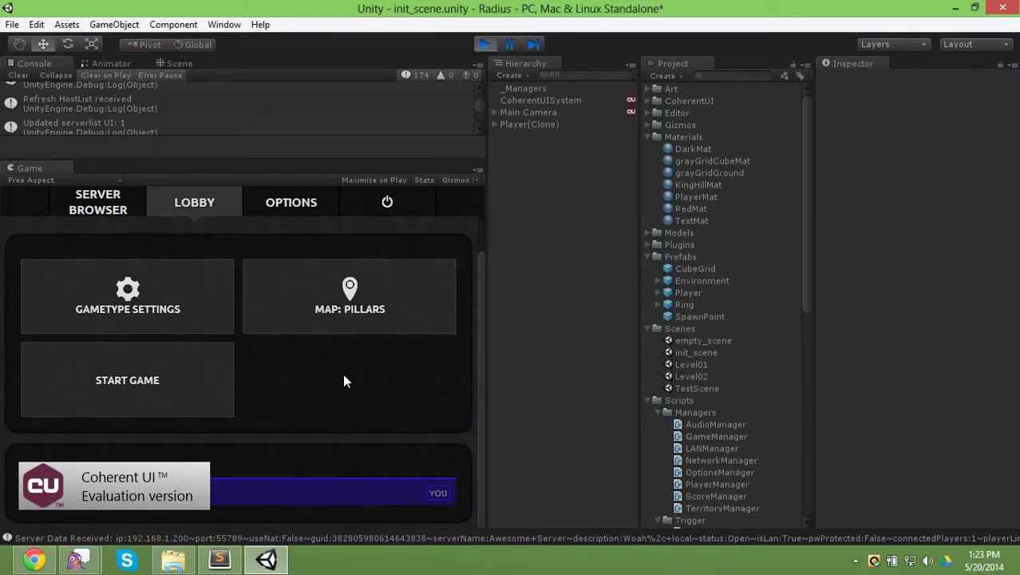
left_click(206, 378)
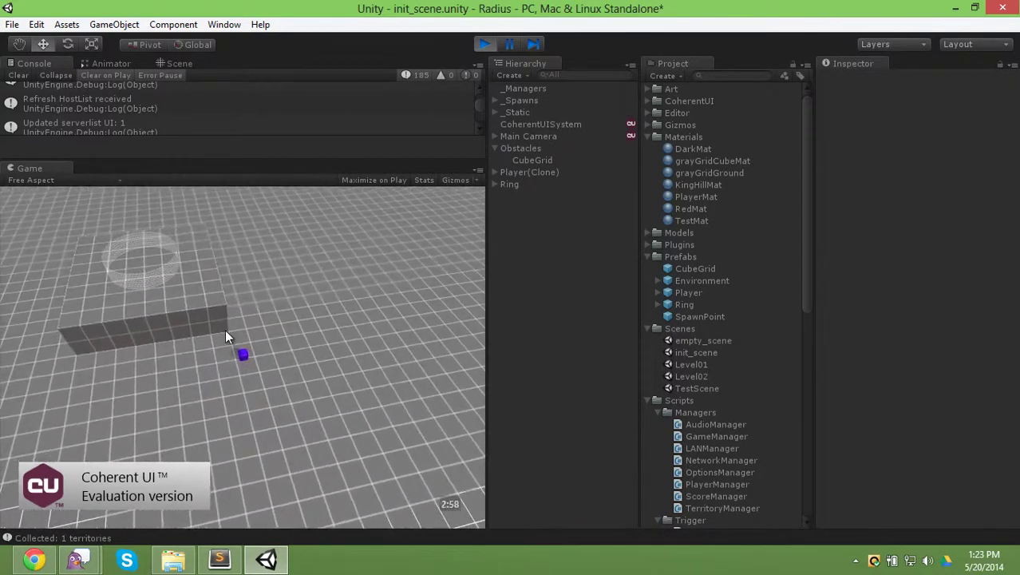
Play briefly on the LAN server, then end the match from the lobby and exit the game.
left_click(263, 329)
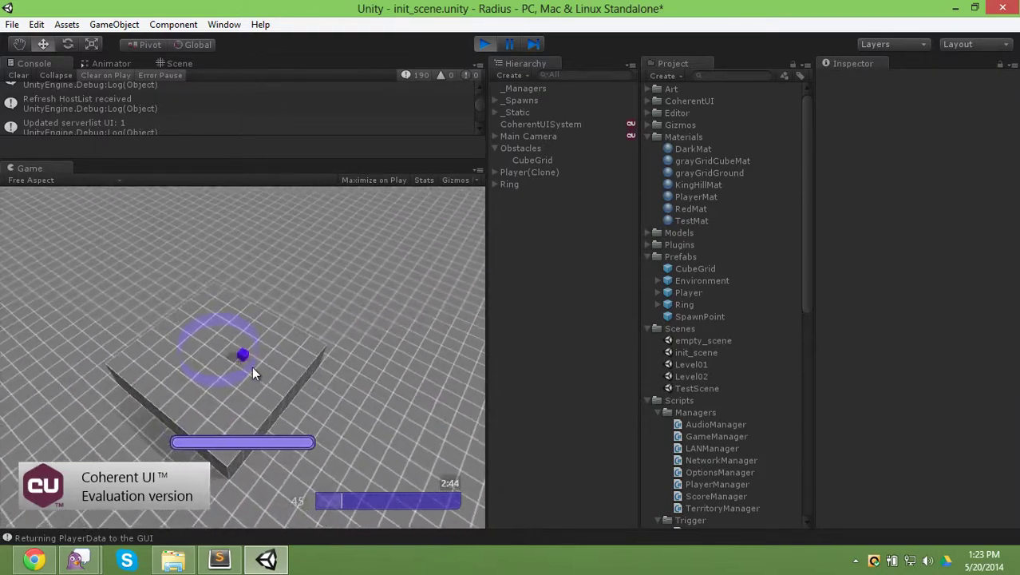
key("Escape")
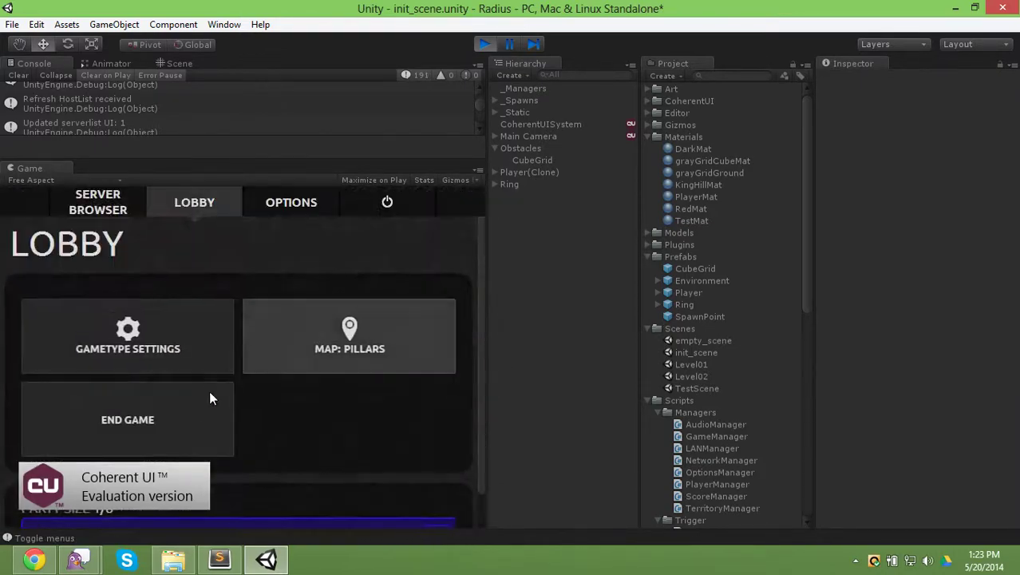
left_click(198, 400)
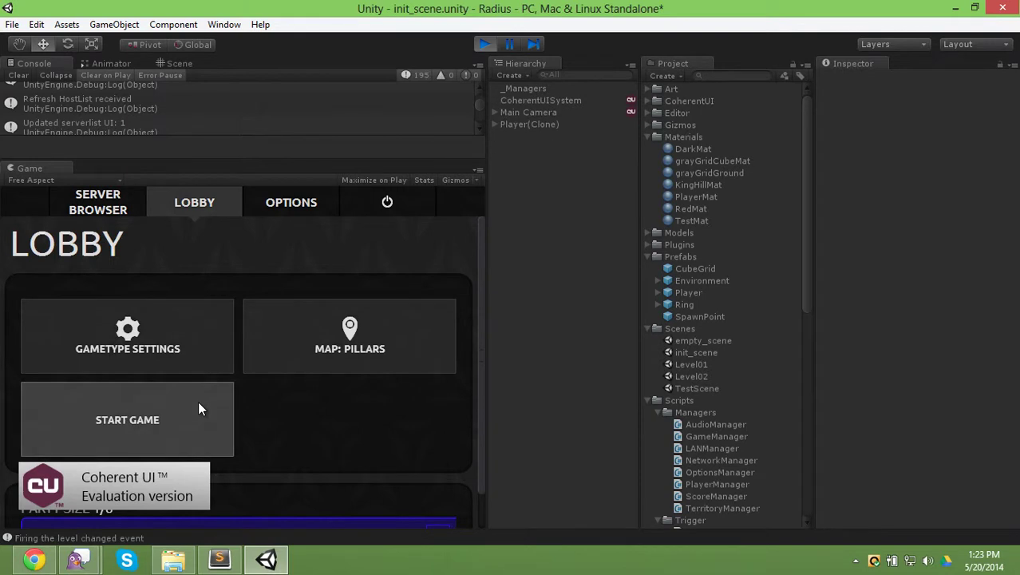
left_click(115, 209)
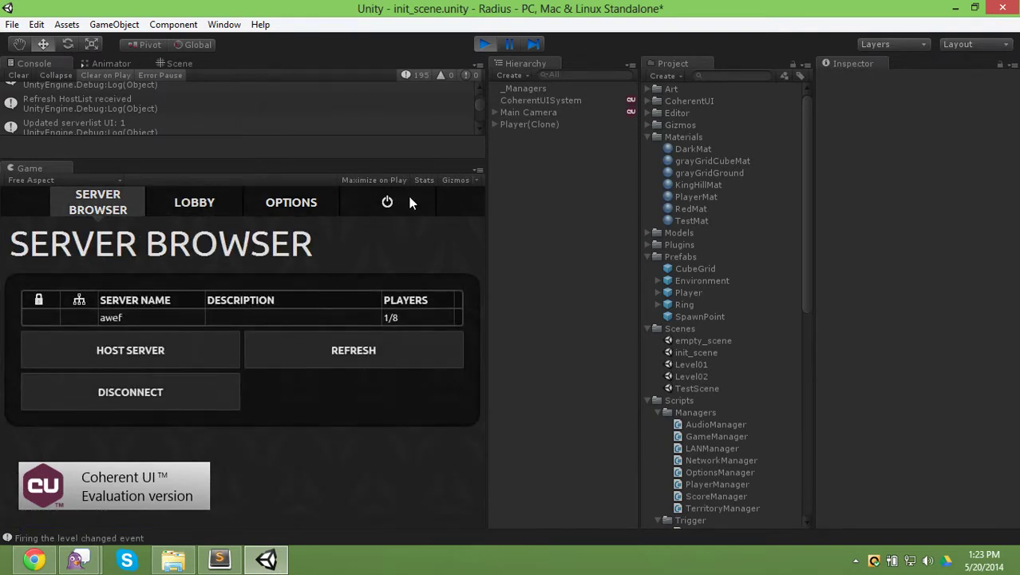
left_click(388, 202)
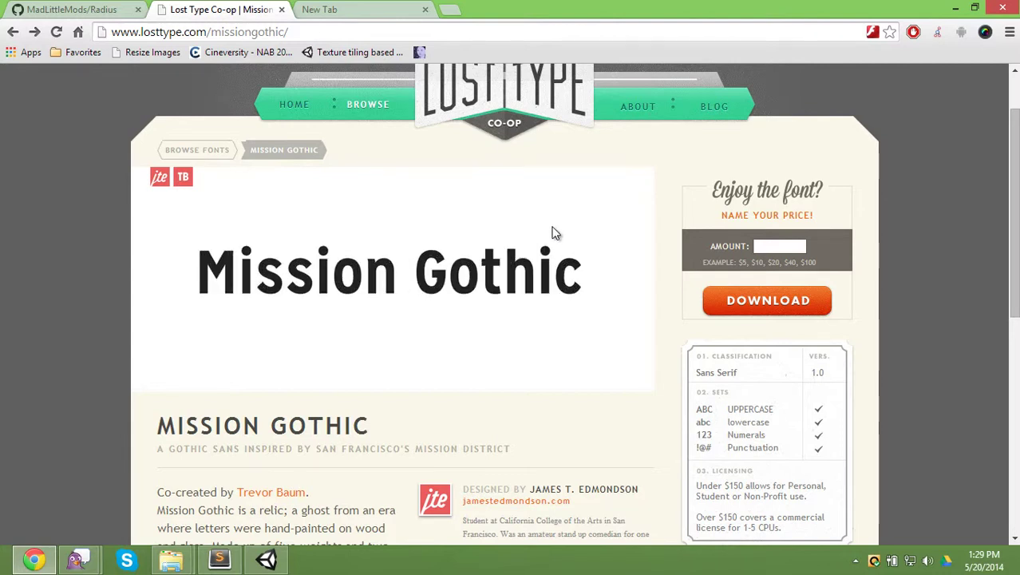
Switch to File Explorer and review the font files in the mission_gothic_personal folder.
mouse_move(174, 563)
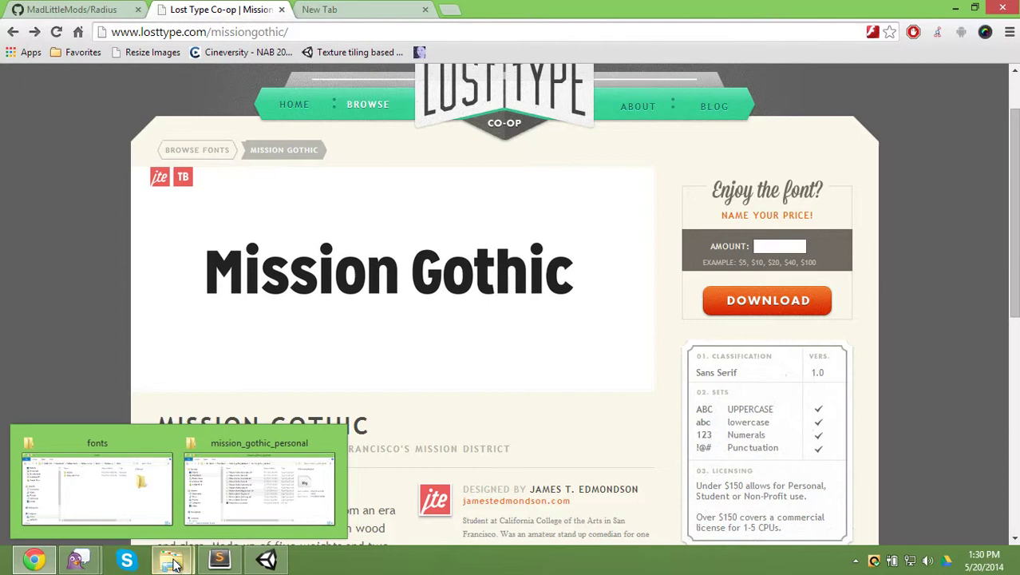
left_click(243, 483)
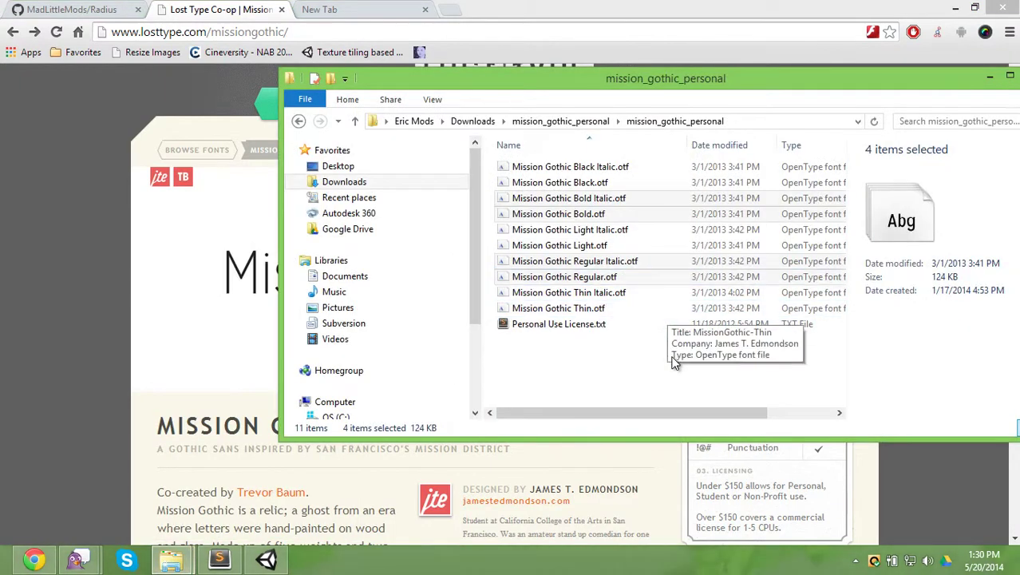
left_click(638, 168)
left_click(604, 201)
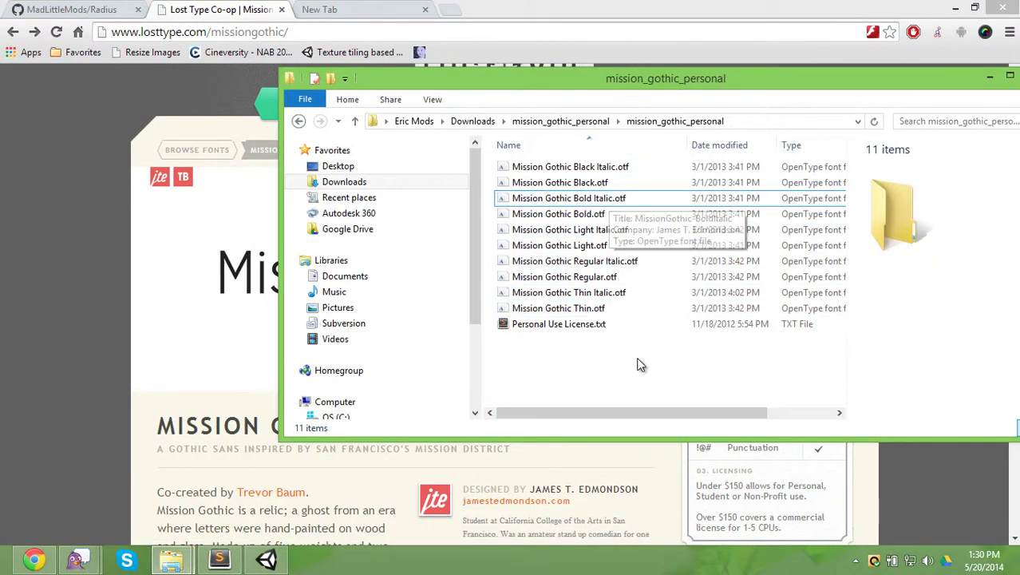
Switch to the browser, search the web for "fontsquirrel webfont" and open Font Squirrel's Webfont Generator.
left_click(335, 11)
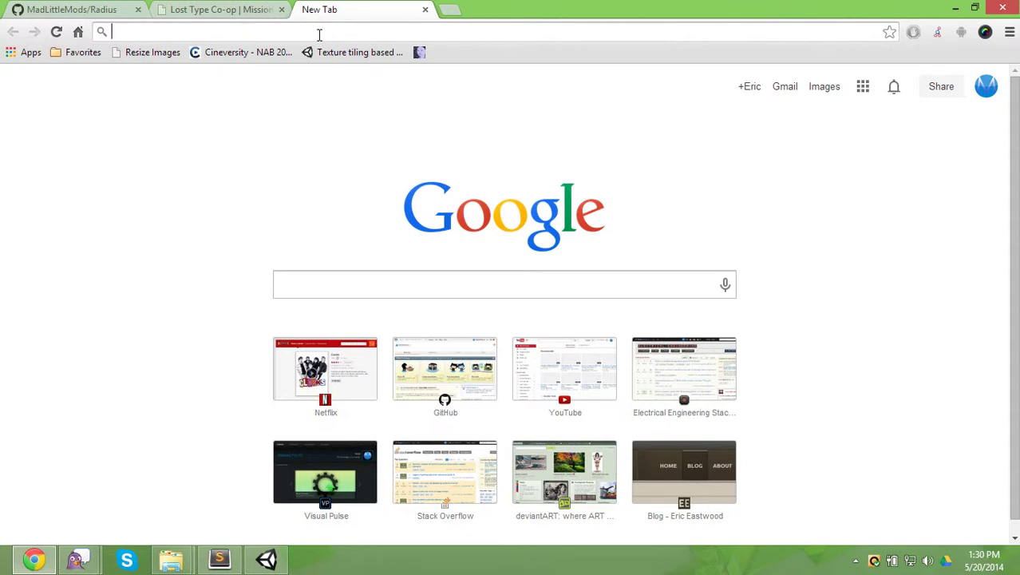
type("fontsqui")
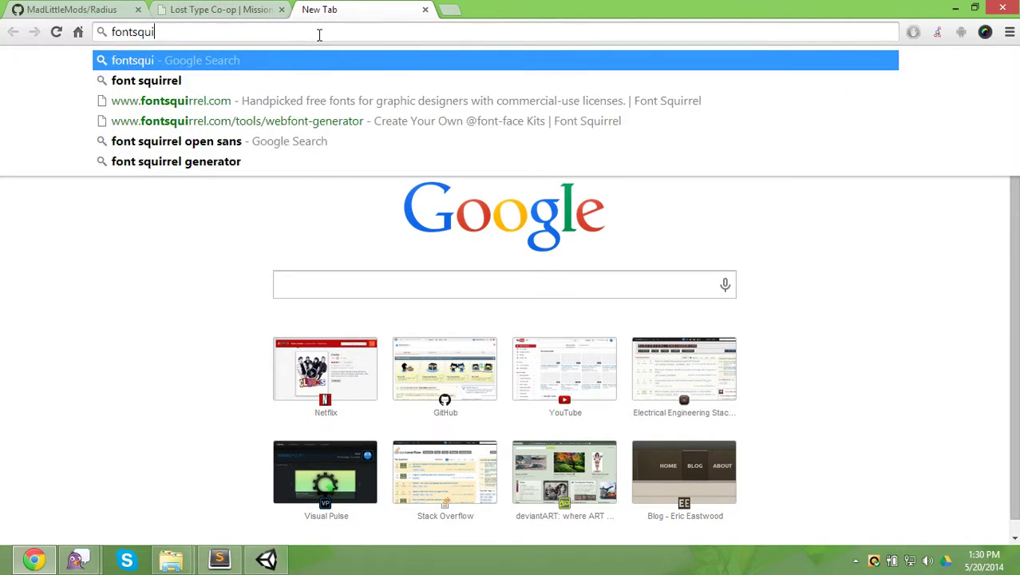
type("rrel w")
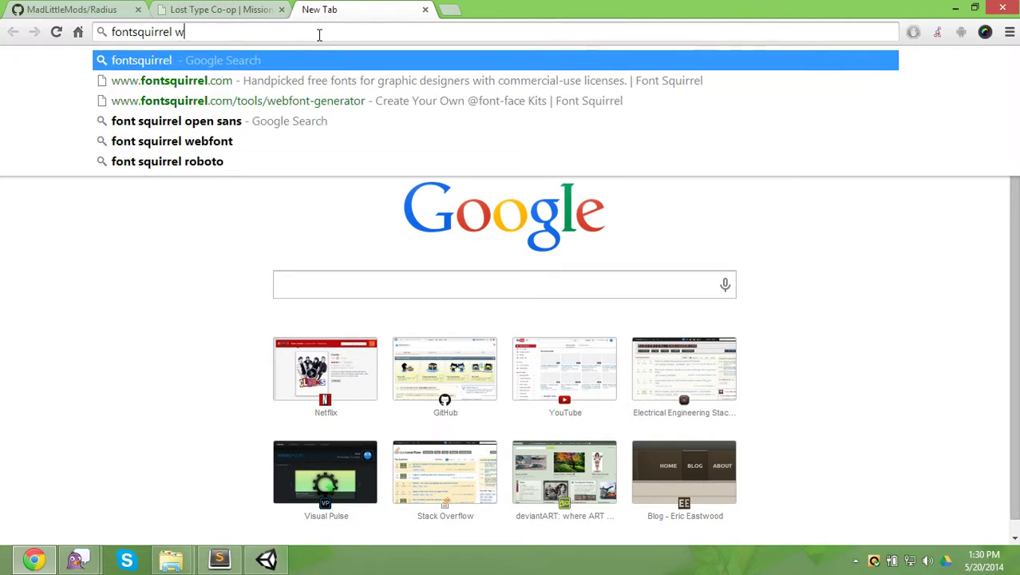
type("ebfont")
key("Return")
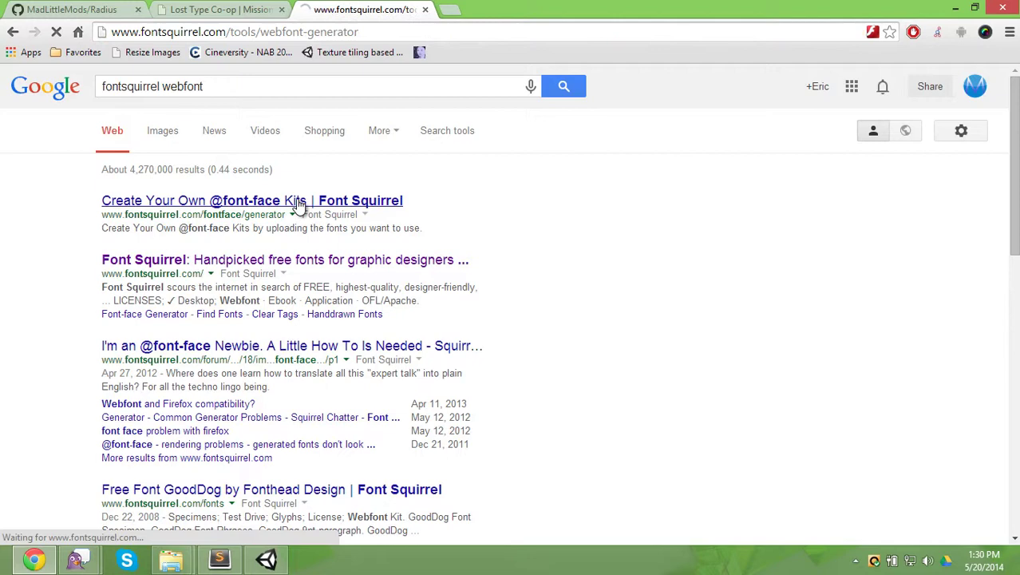
Upload Mission Gothic Bold Italic.otf, Mission Gothic Bold.otf and Mission Gothic Regular Italic.otf to the Webfont Generator.
scroll(227, 341, "down", 1)
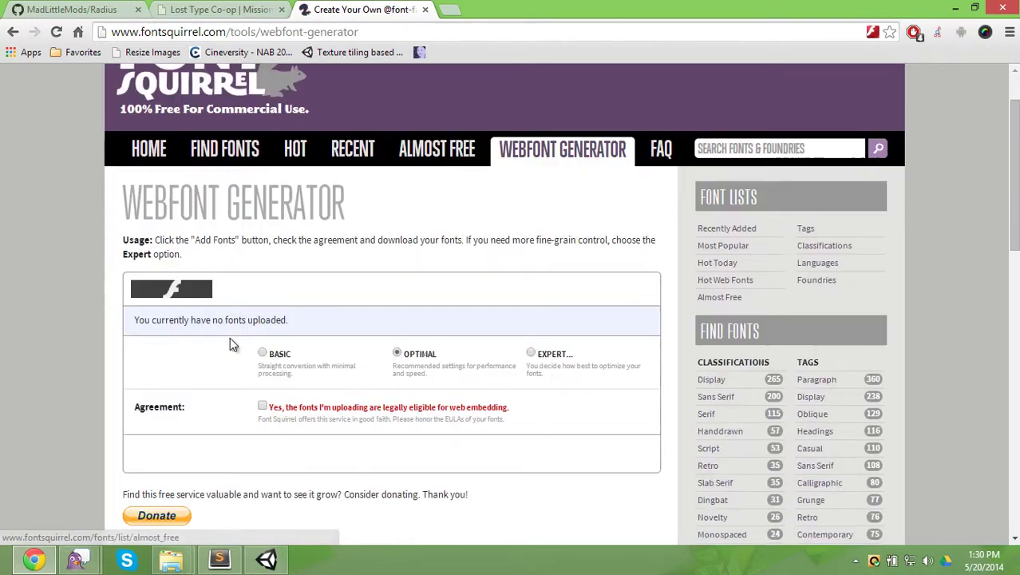
left_click(194, 291)
left_click_drag(566, 96, 533, 97)
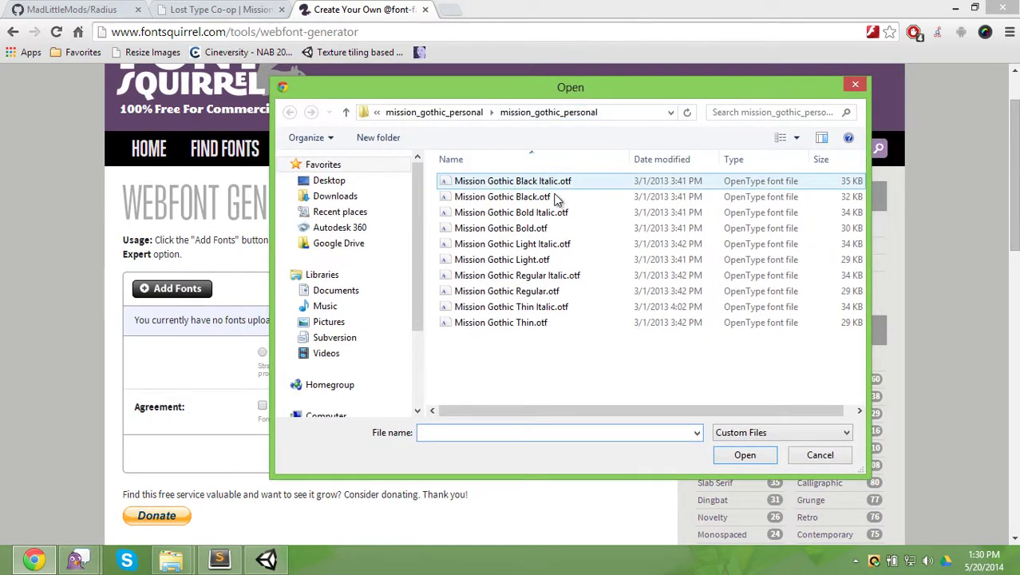
left_click(567, 212)
left_click(549, 228, "ctrl")
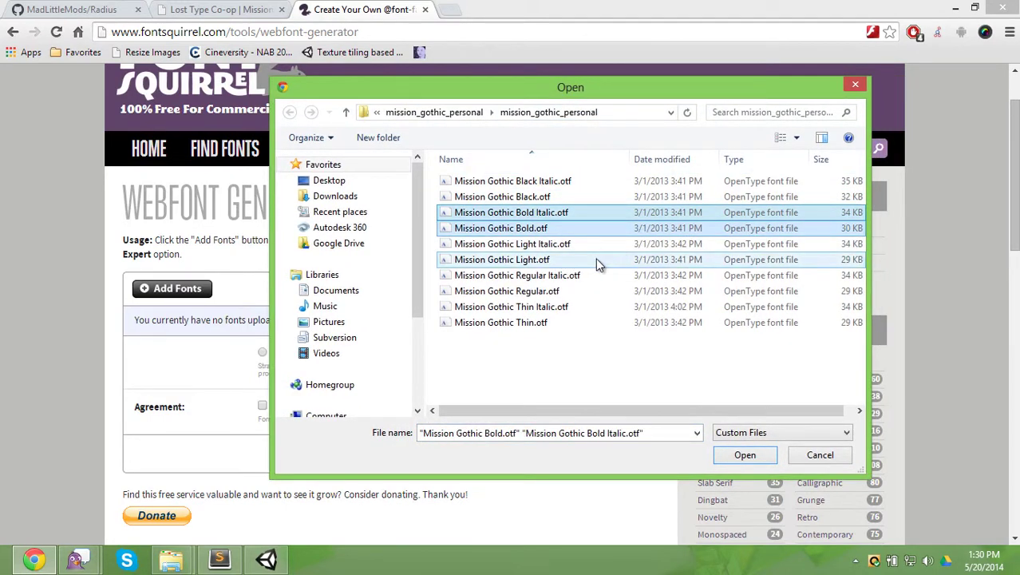
left_click(539, 275, "ctrl")
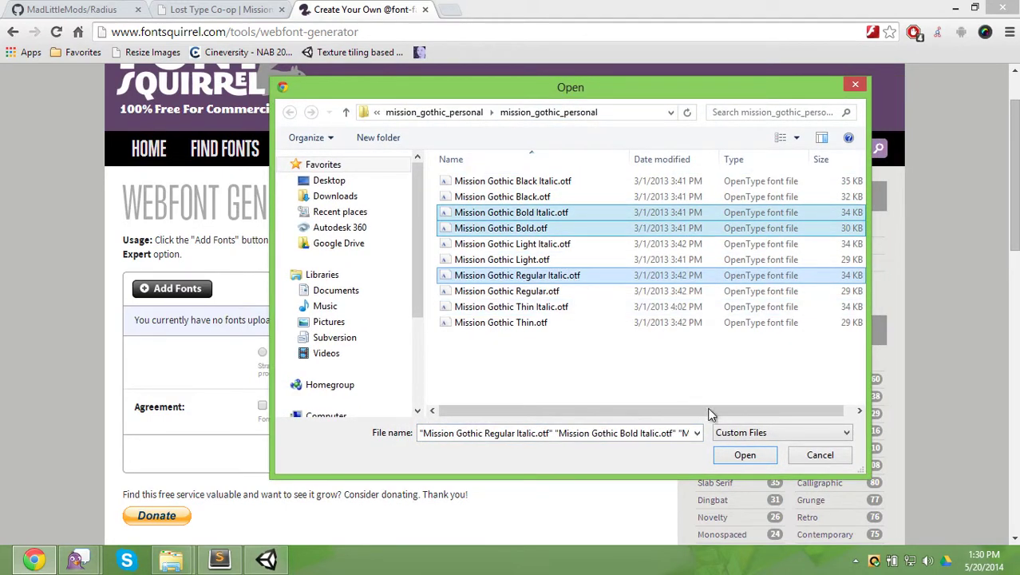
left_click(744, 455)
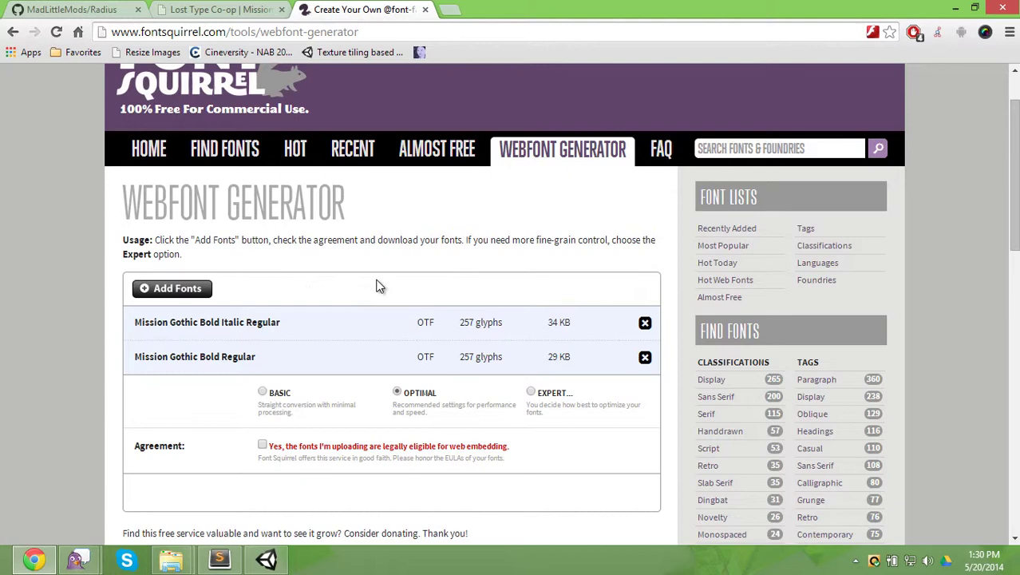
Add Mission Gothic Regular.otf to the fonts uploaded to the Webfont Generator.
left_click(194, 290)
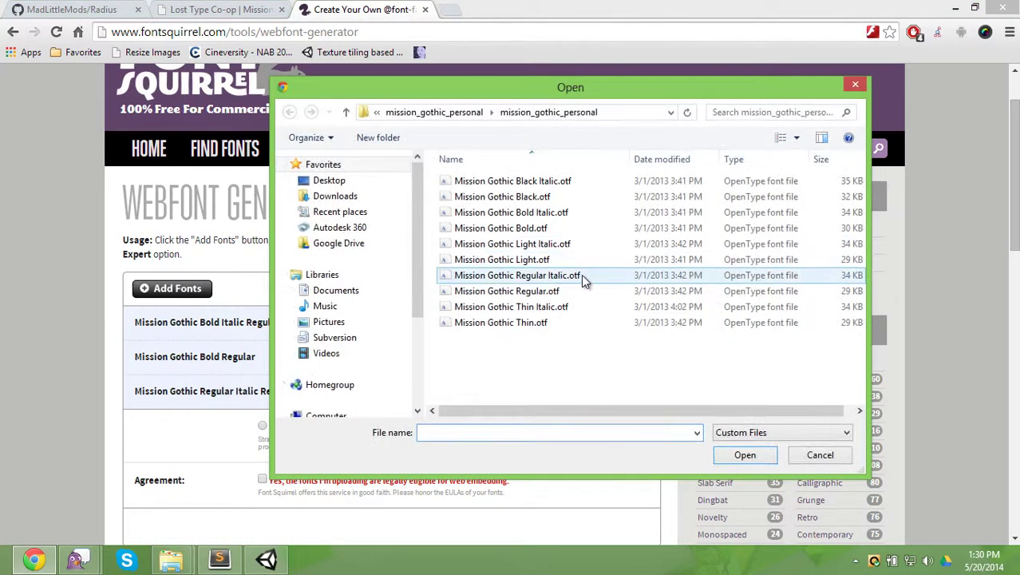
left_click(580, 291)
left_click(754, 455)
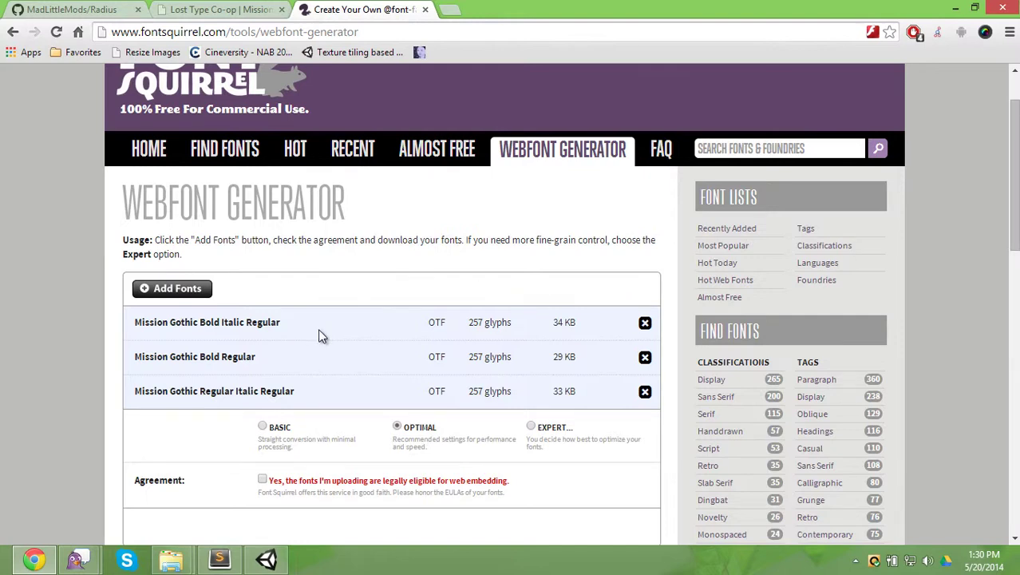
Accept the web embedding agreement and download the kit to Downloads as webfontkit-20140520-143052.zip.
scroll(448, 372, "down", 2)
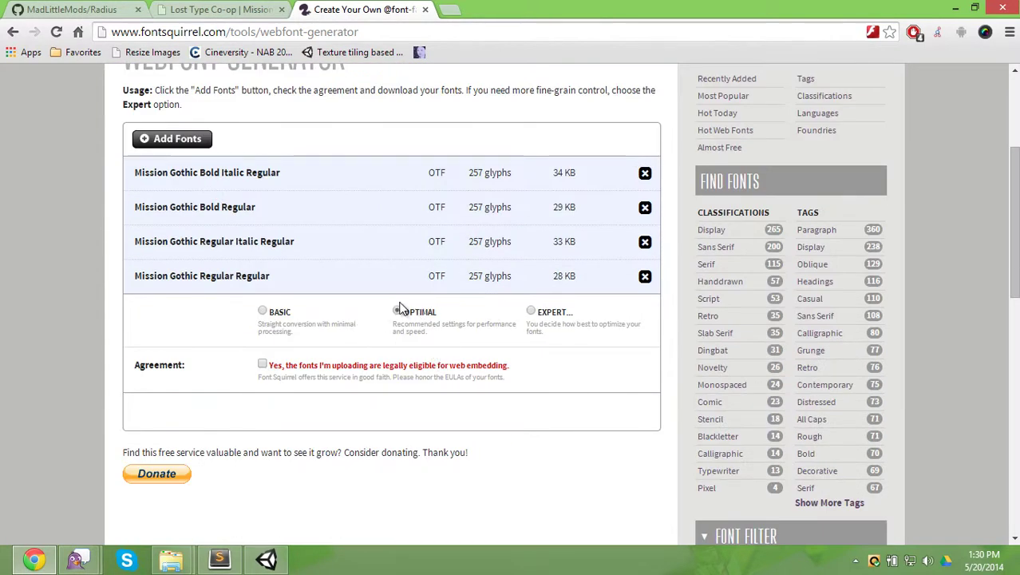
left_click(263, 366)
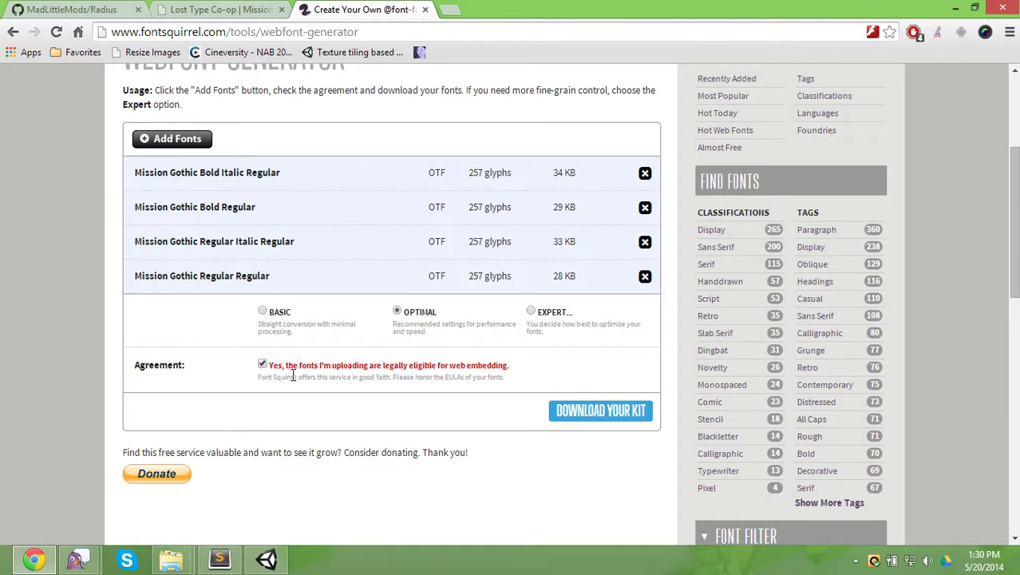
left_click(594, 411)
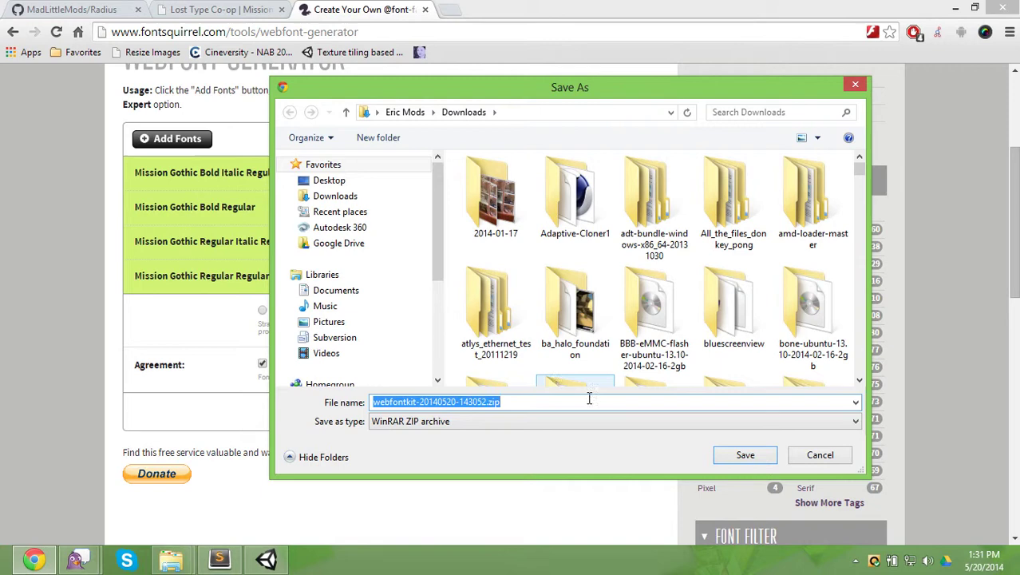
left_click(743, 456)
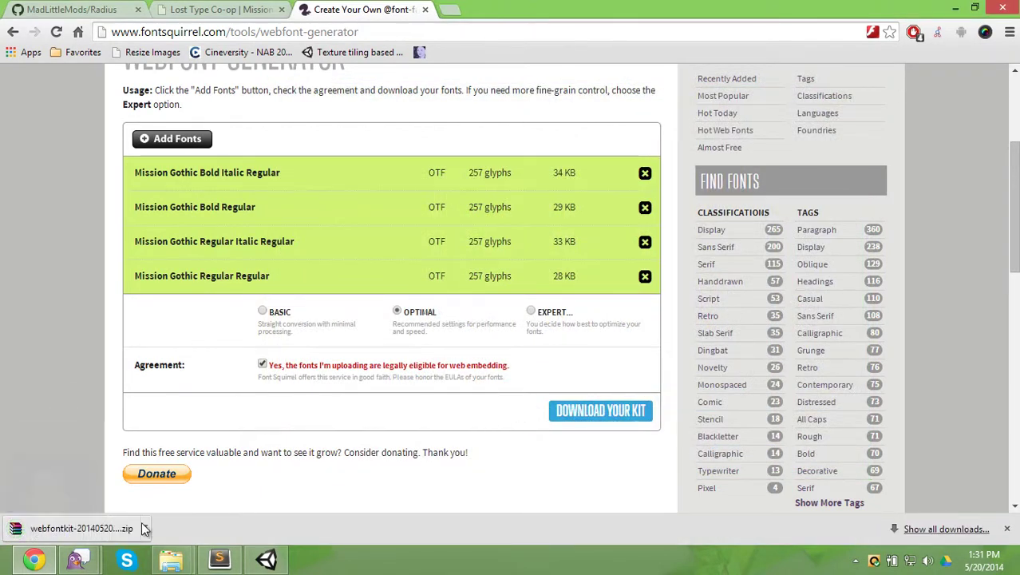
left_click(150, 529)
left_click(214, 481)
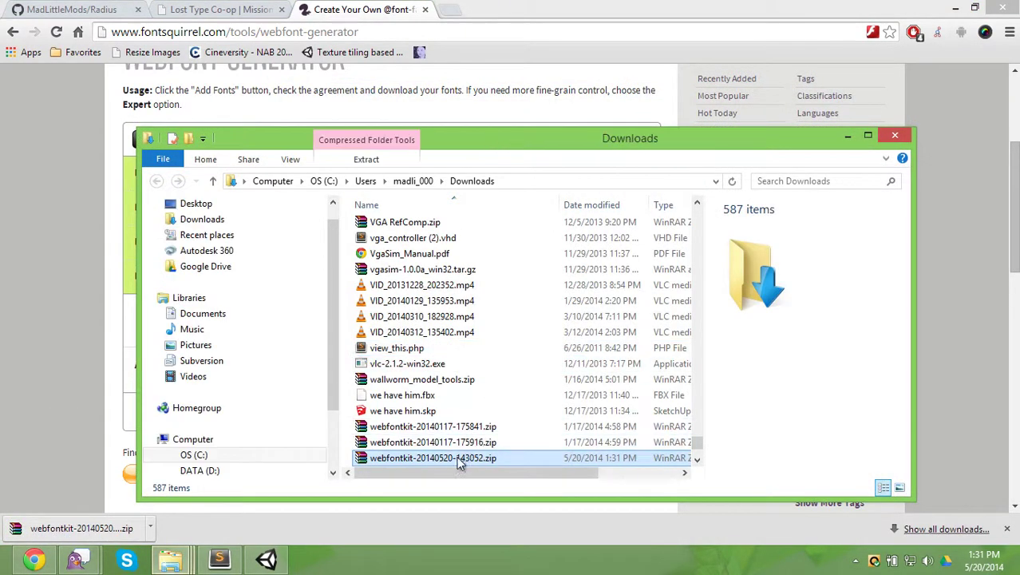
right_click(458, 458)
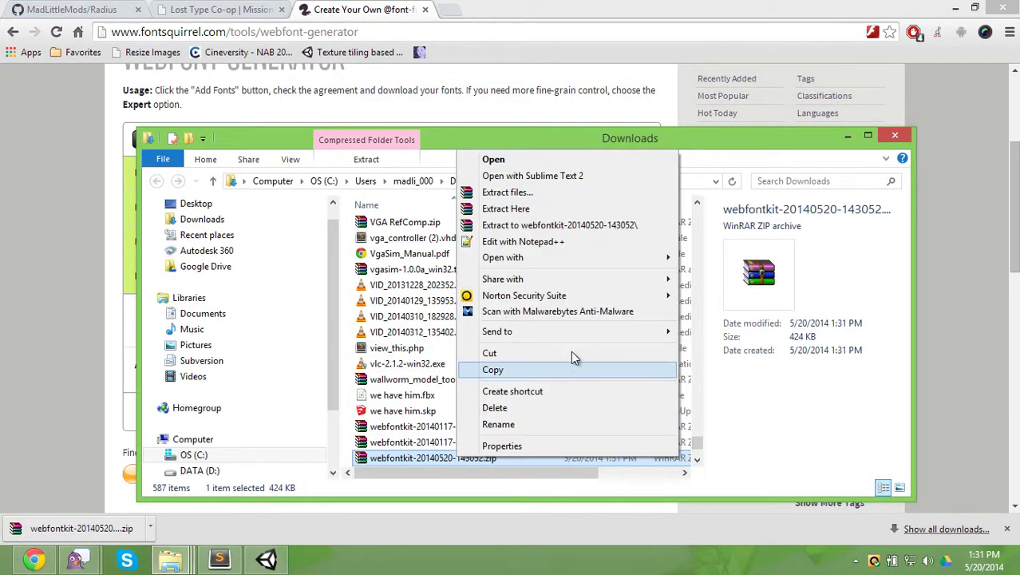
left_click(570, 226)
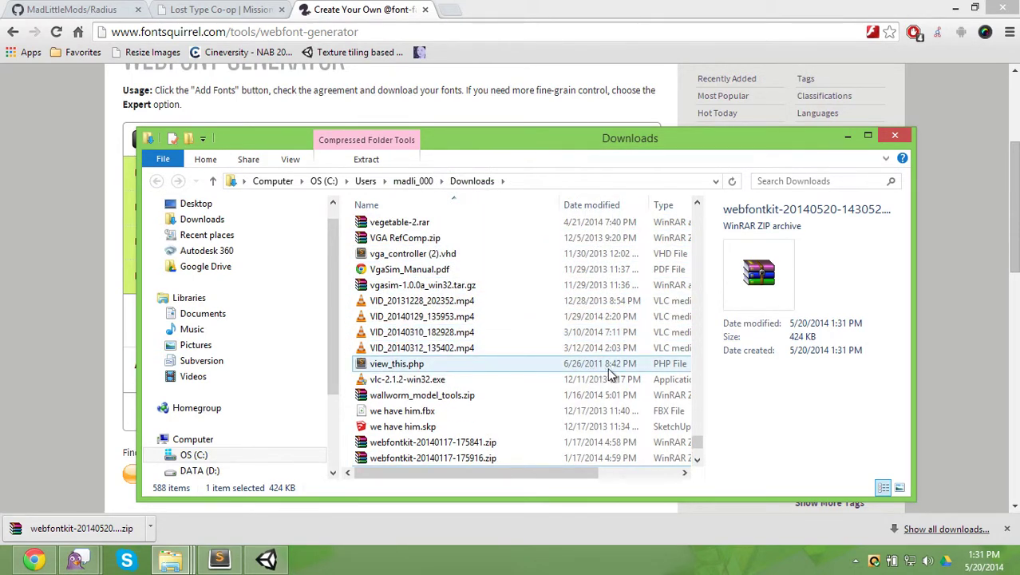
left_click_drag(698, 431, 691, 275)
double_click(471, 310)
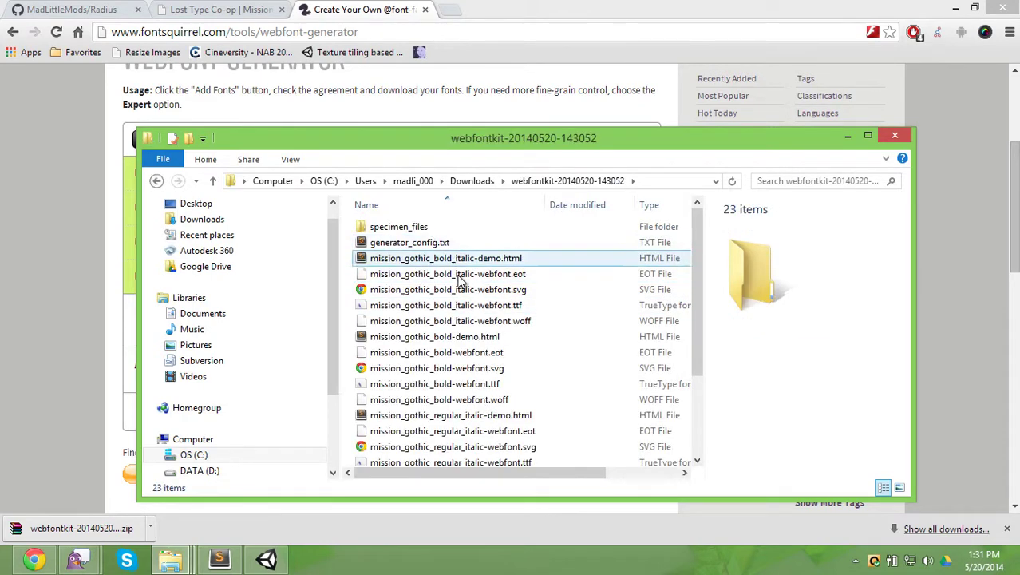
scroll(456, 271, "down", 3)
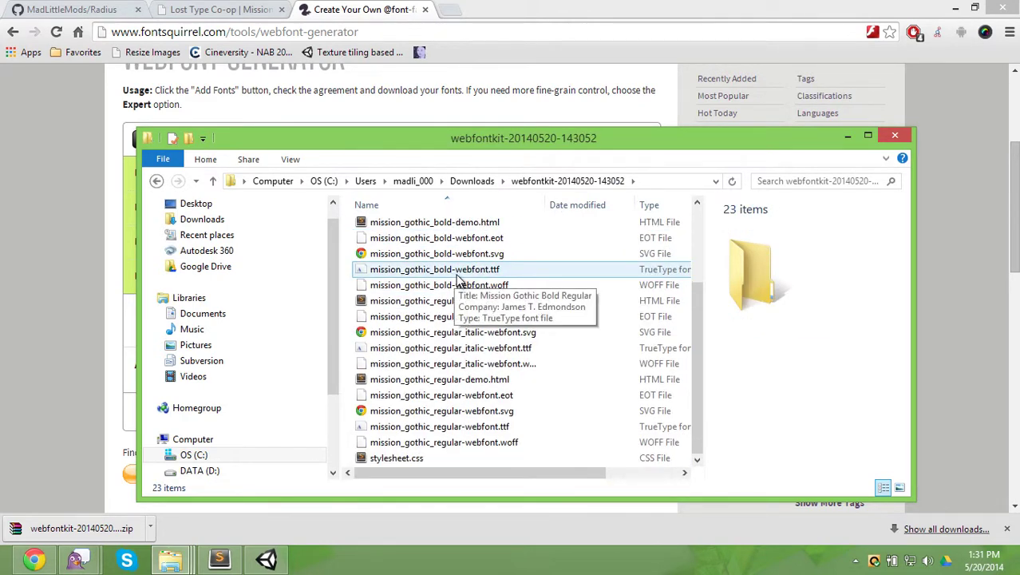
scroll(461, 281, "up", 3)
left_click_drag(508, 139, 513, 71)
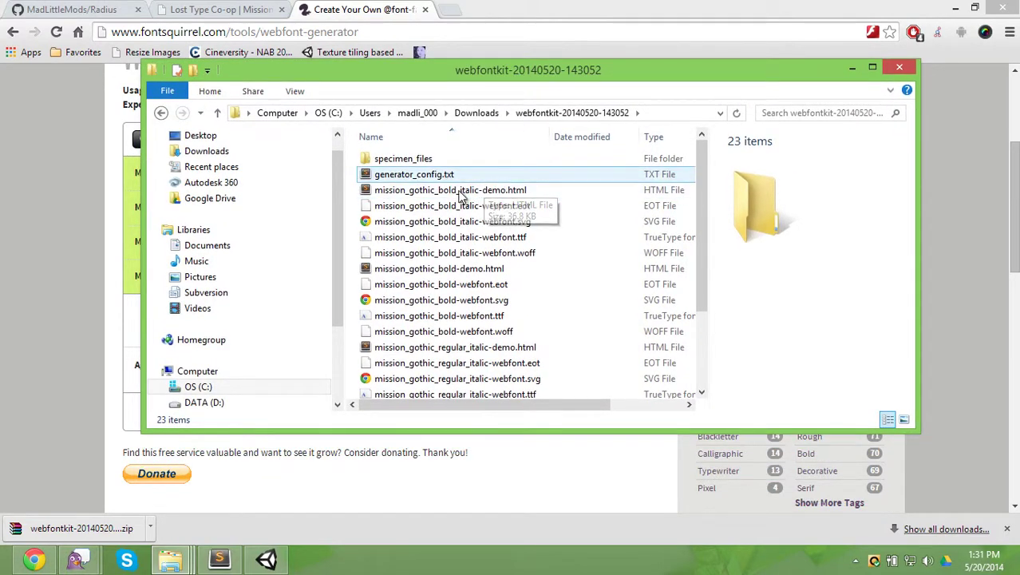
Copy the TTF and WOFF webfont files of Mission Gothic bold italic, bold, regular italic and regular from the extracted kit.
left_click(471, 239)
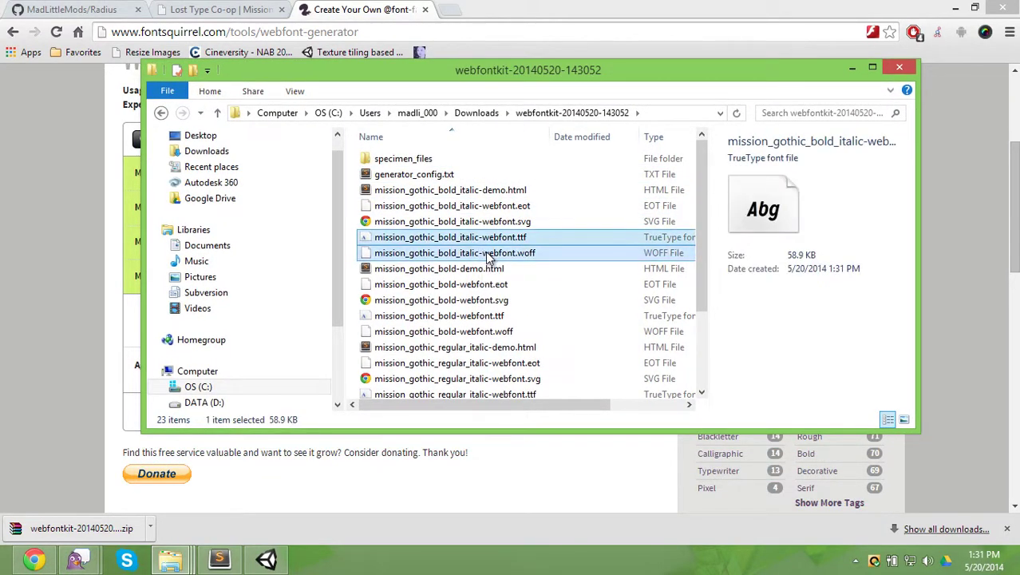
left_click(492, 253, "ctrl")
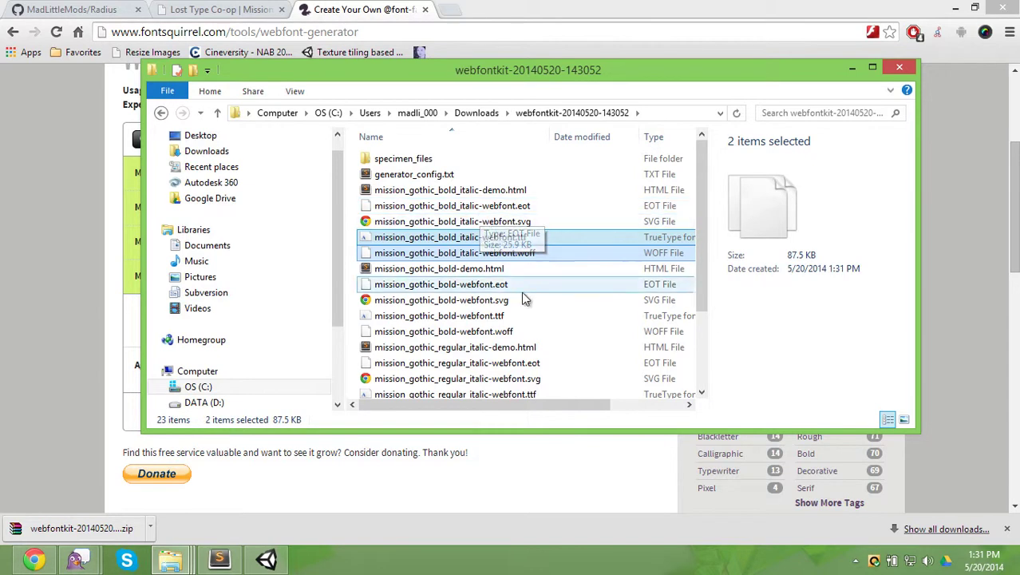
scroll(510, 275, "down", 1)
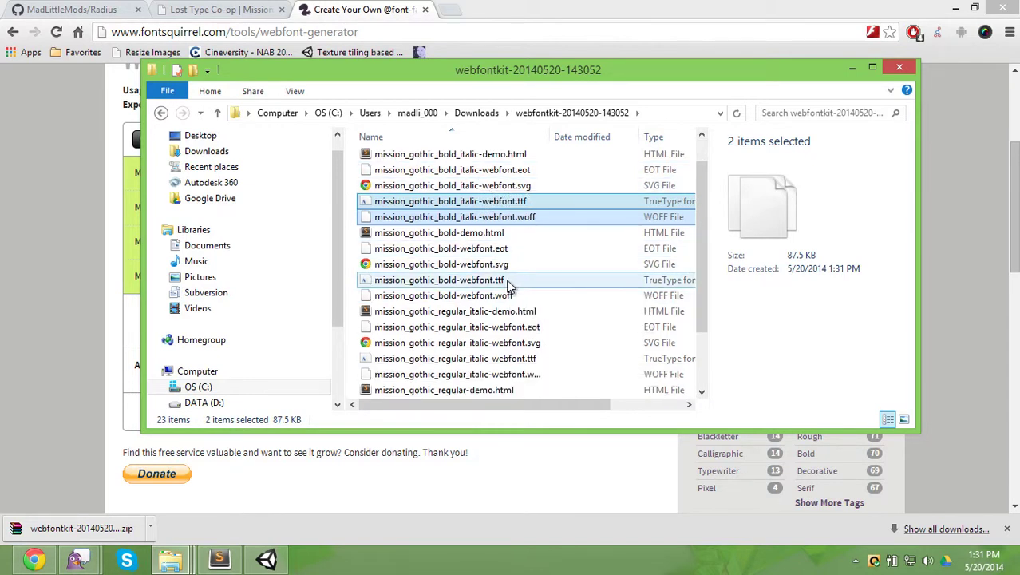
left_click(511, 281, "ctrl")
left_click(527, 296, "ctrl")
scroll(533, 289, "down", 1)
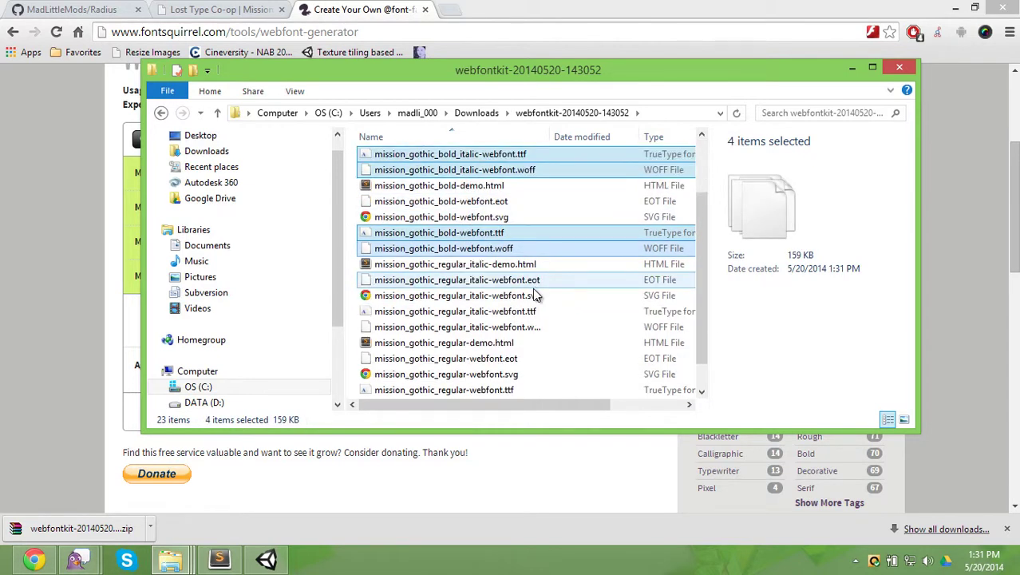
left_click(519, 313, "ctrl")
left_click(538, 327, "ctrl")
scroll(538, 327, "down", 1)
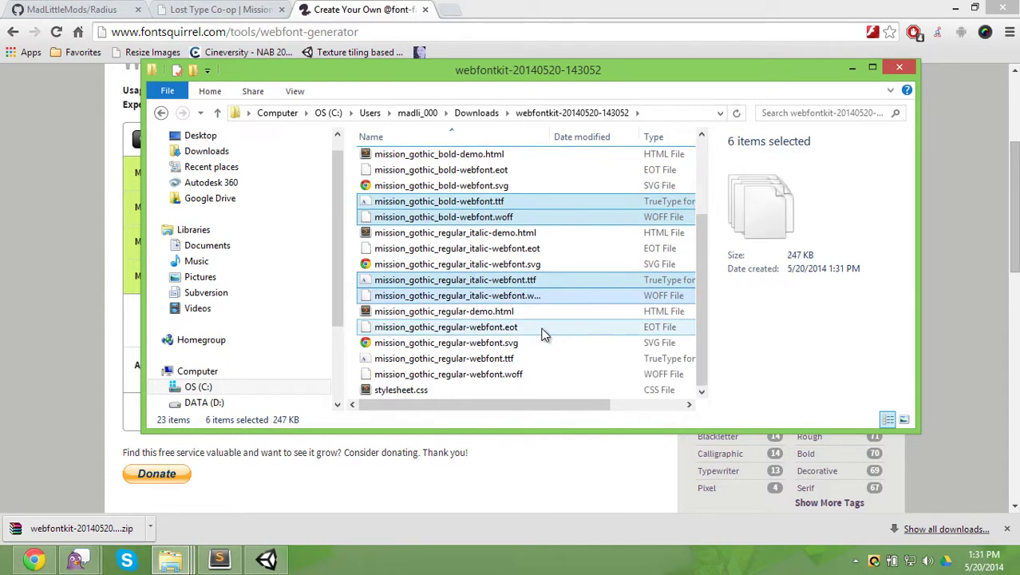
left_click(517, 360, "ctrl")
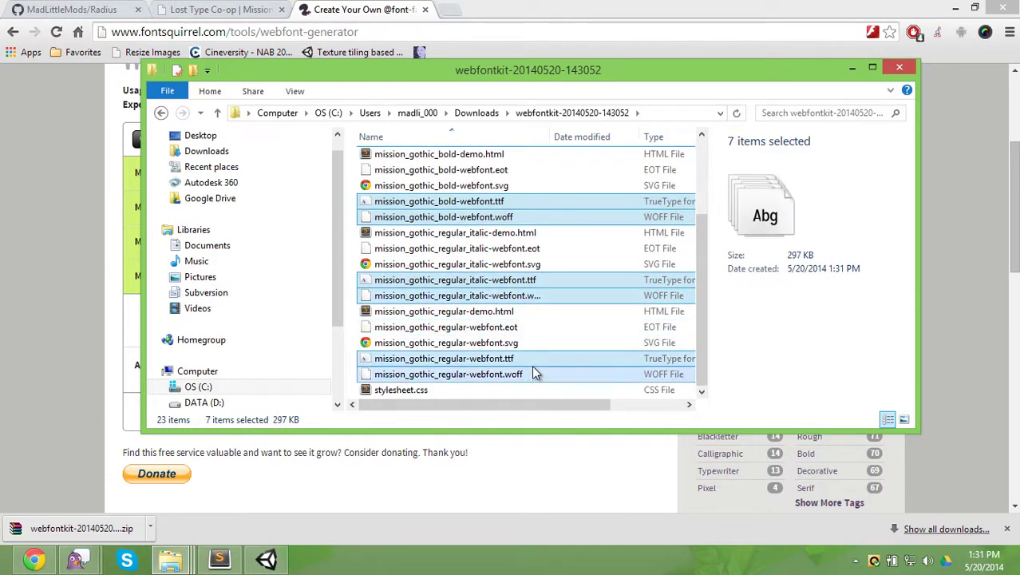
left_click(514, 373, "ctrl")
scroll(508, 331, "up", 2)
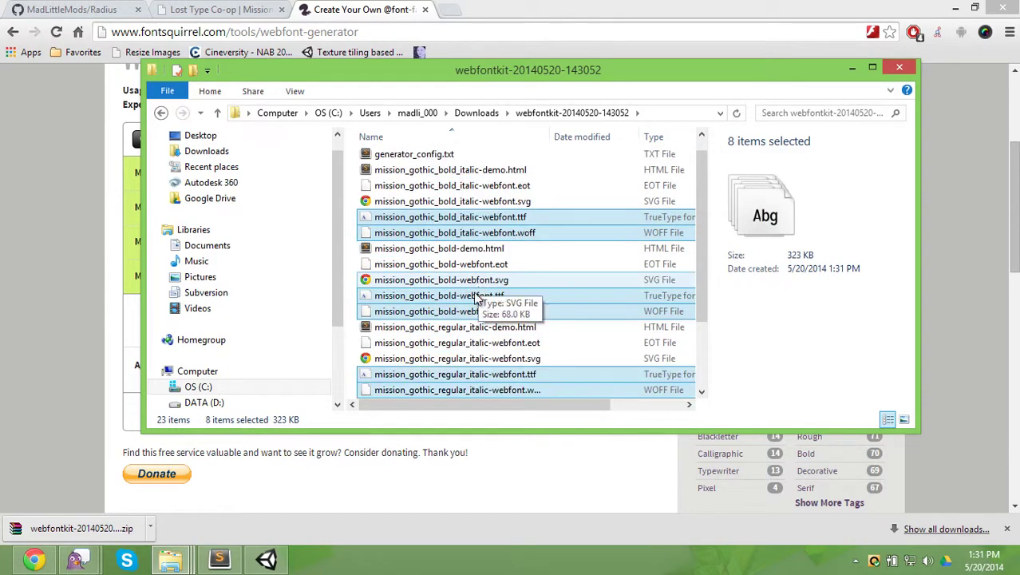
Create a folder named mission_gothic in the Radius project's UIResources/fonts folder.
left_click(170, 558)
left_click(142, 486)
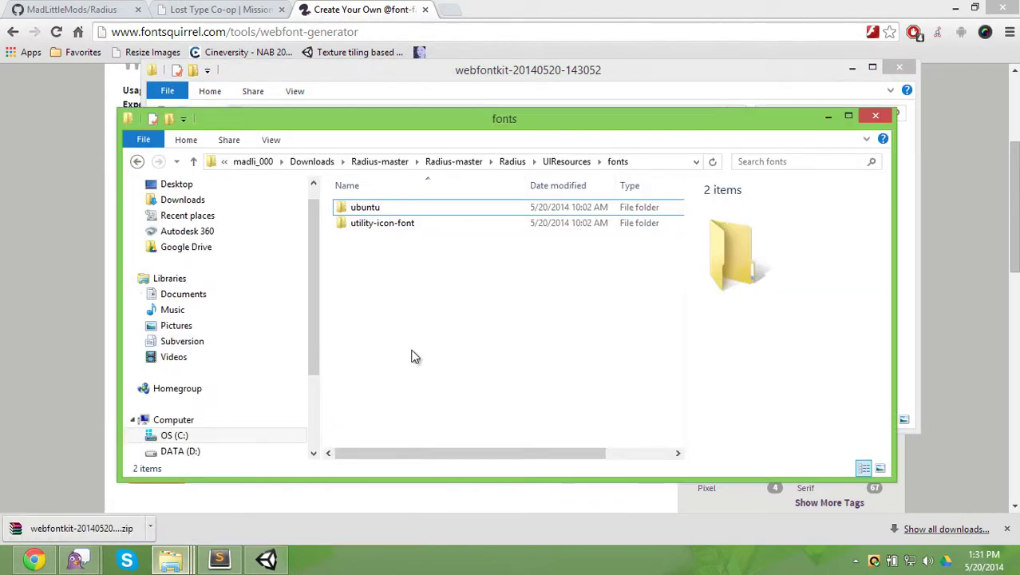
left_click_drag(337, 138, 260, 162)
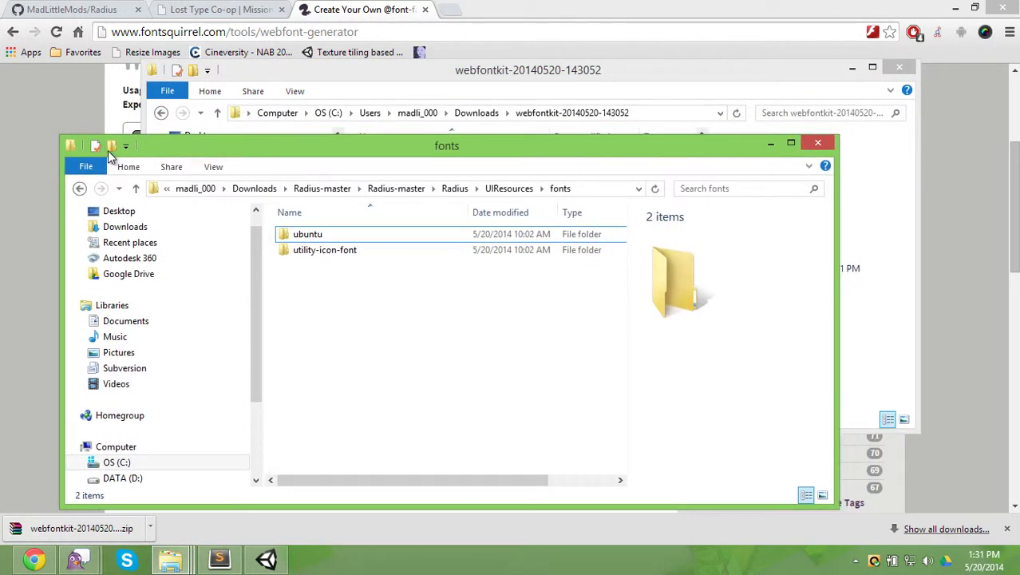
left_click(454, 188)
double_click(321, 298)
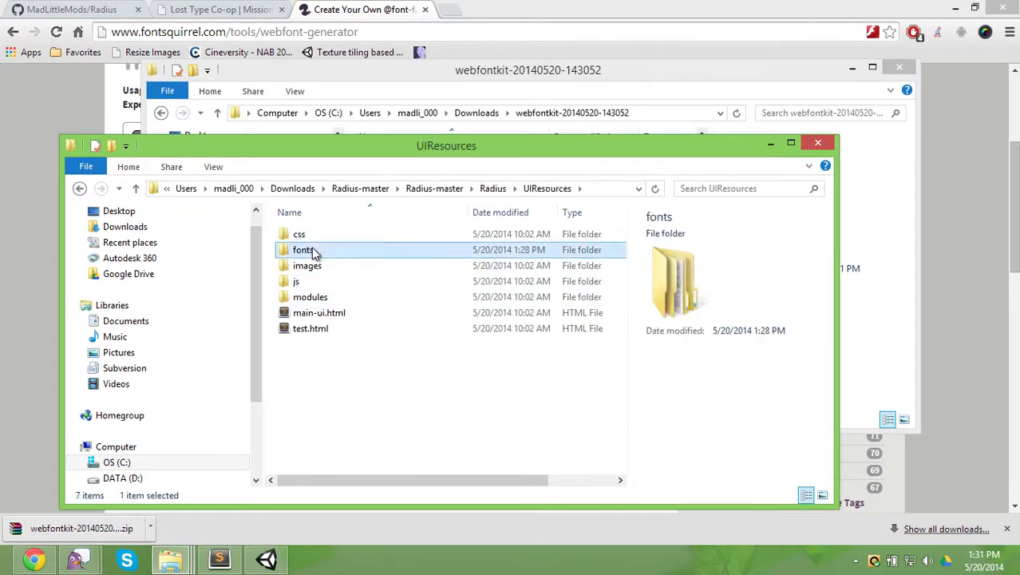
double_click(307, 249)
left_click(112, 148)
type("M")
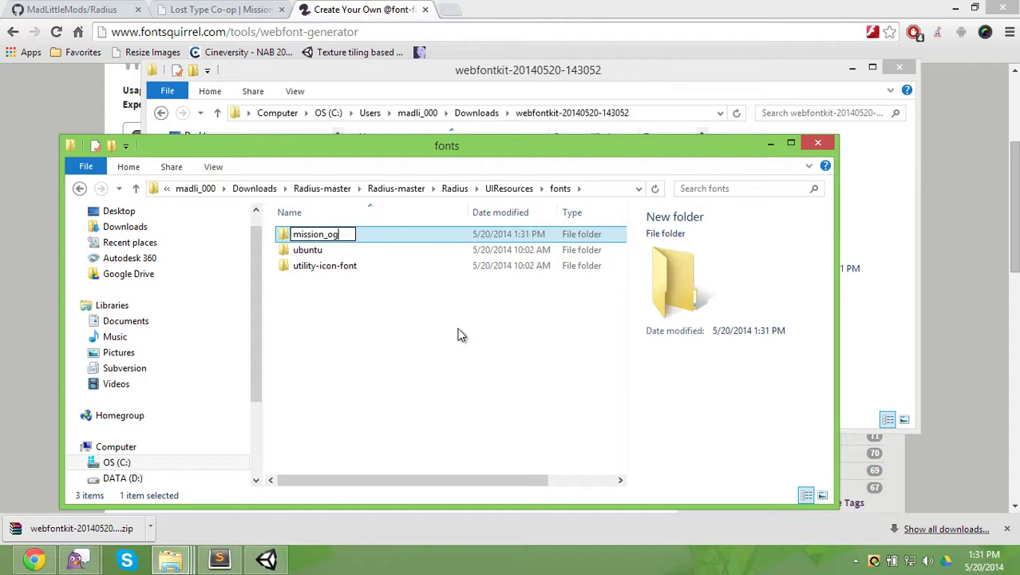
type("ission_gothic")
left_click(461, 334)
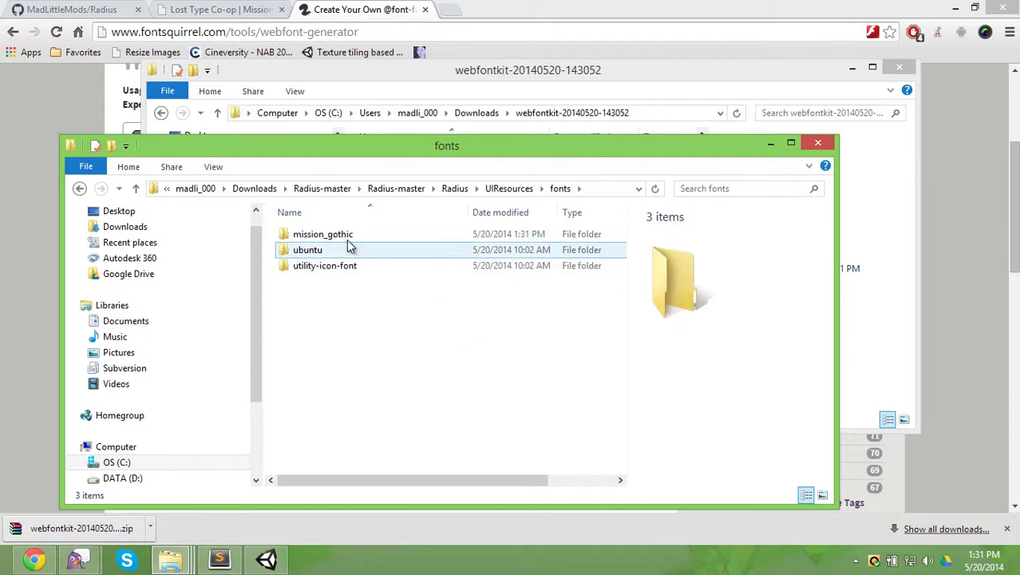
Paste the copied Mission Gothic TTF and WOFF files into the mission_gothic folder.
double_click(336, 234)
key("ctrl+v")
left_click(403, 371)
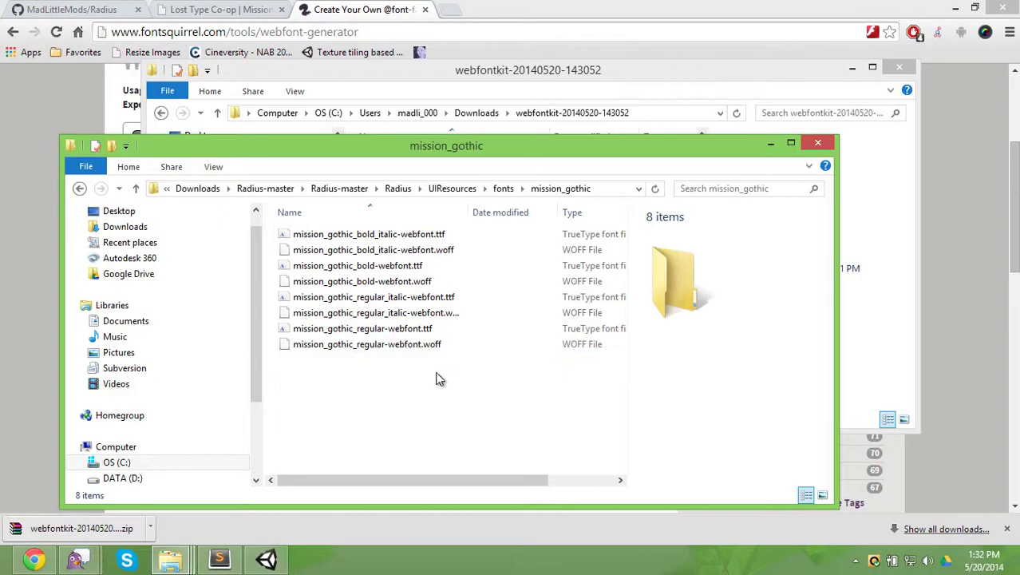
Switch to Unity, run the game and host a server named aewf on Level01 with the Territories gametype.
key("alt+Tab")
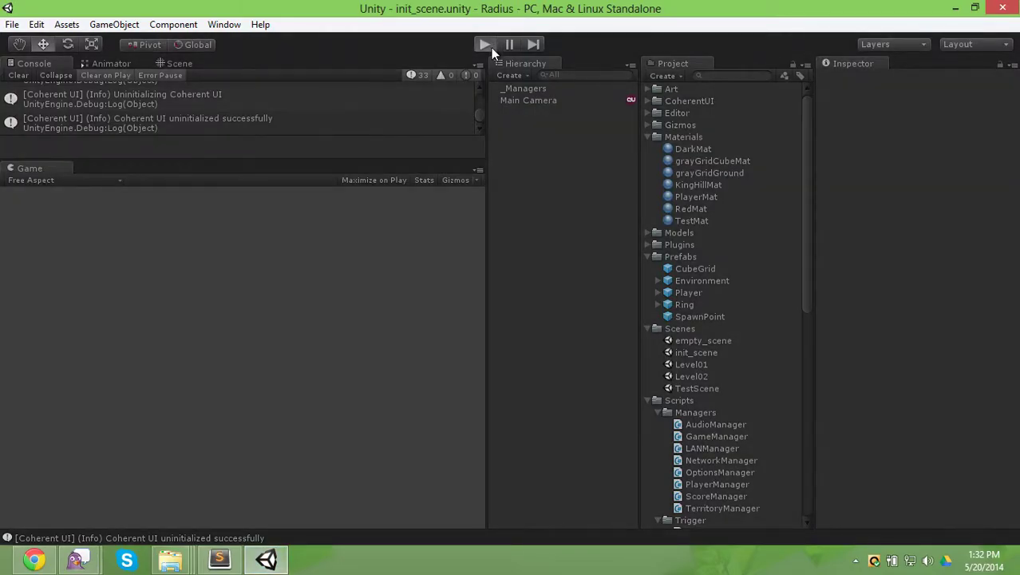
left_click(488, 46)
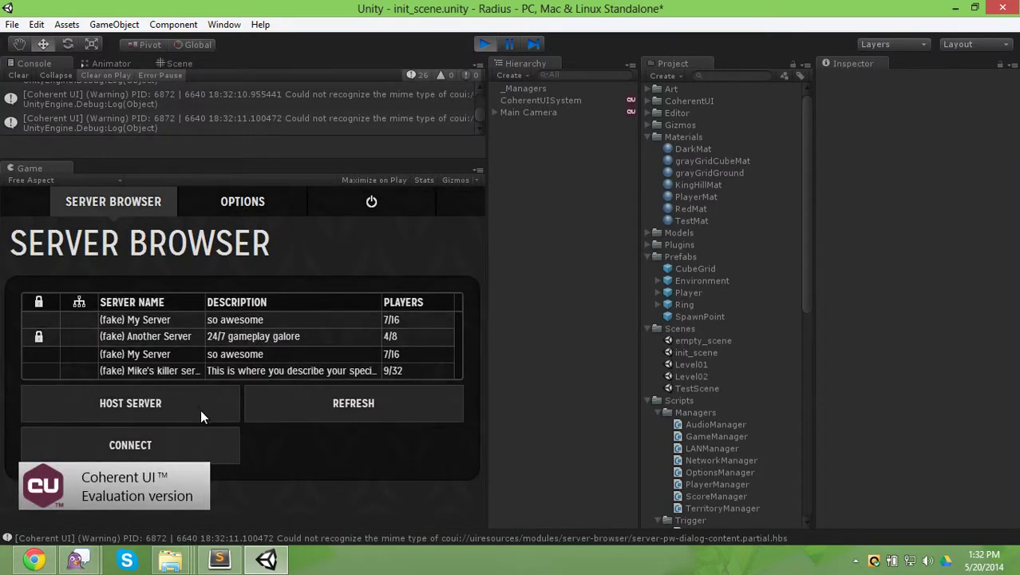
left_click(187, 404)
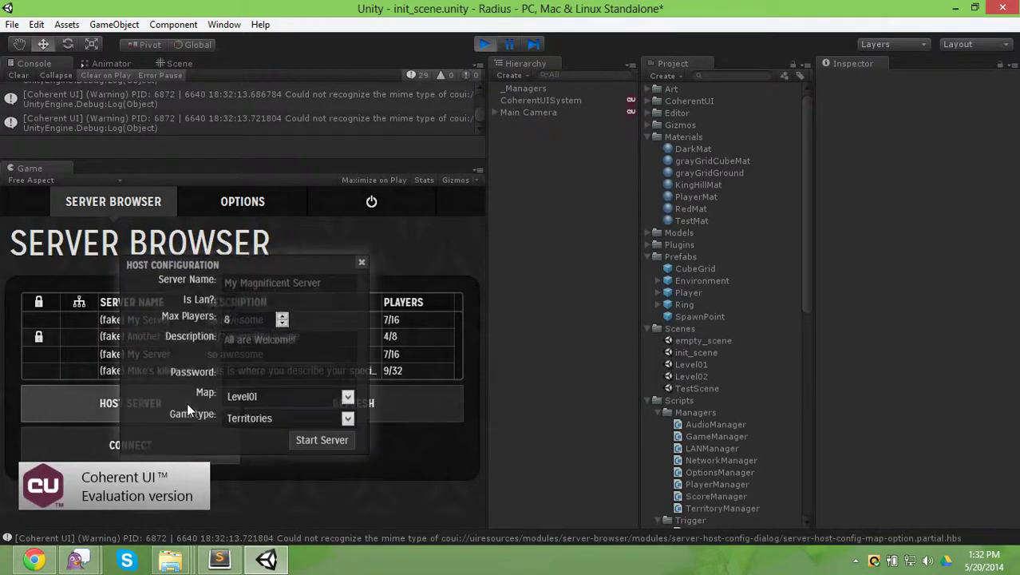
left_click(259, 282)
type("aewf")
left_click(317, 444)
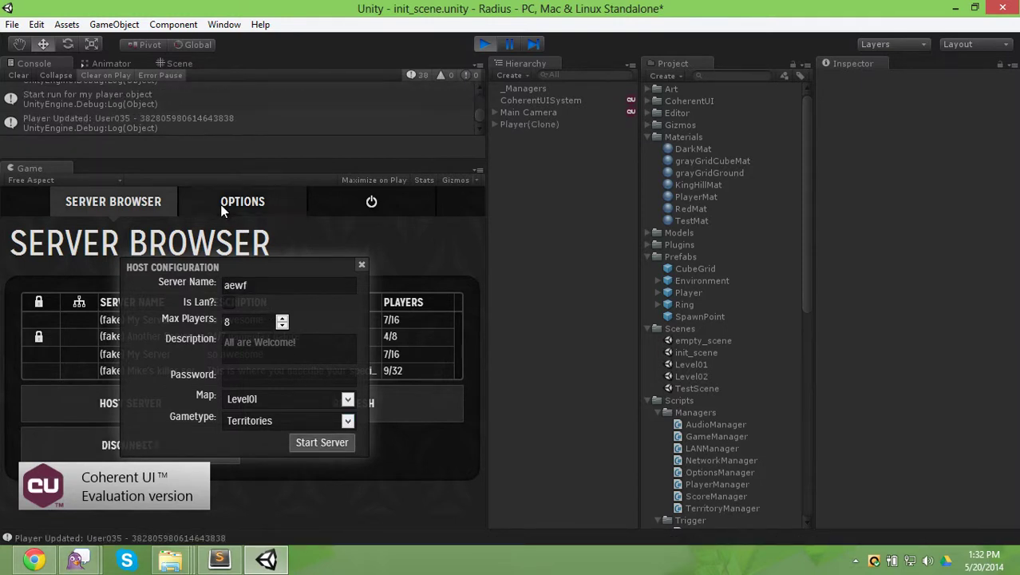
Return to the game's server browser to check the hosted server's entry, and stop the game.
left_click(104, 203)
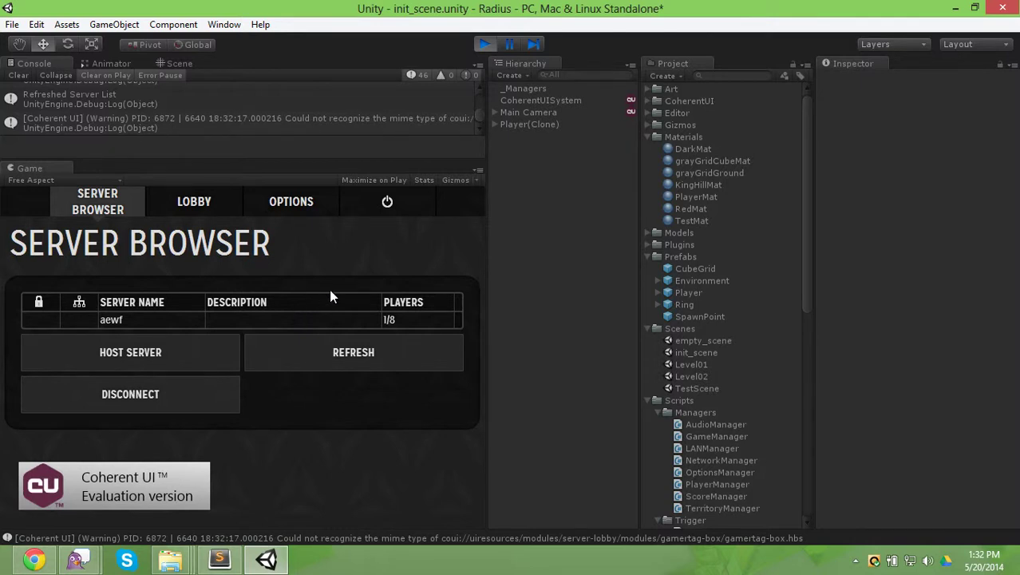
left_click(481, 44)
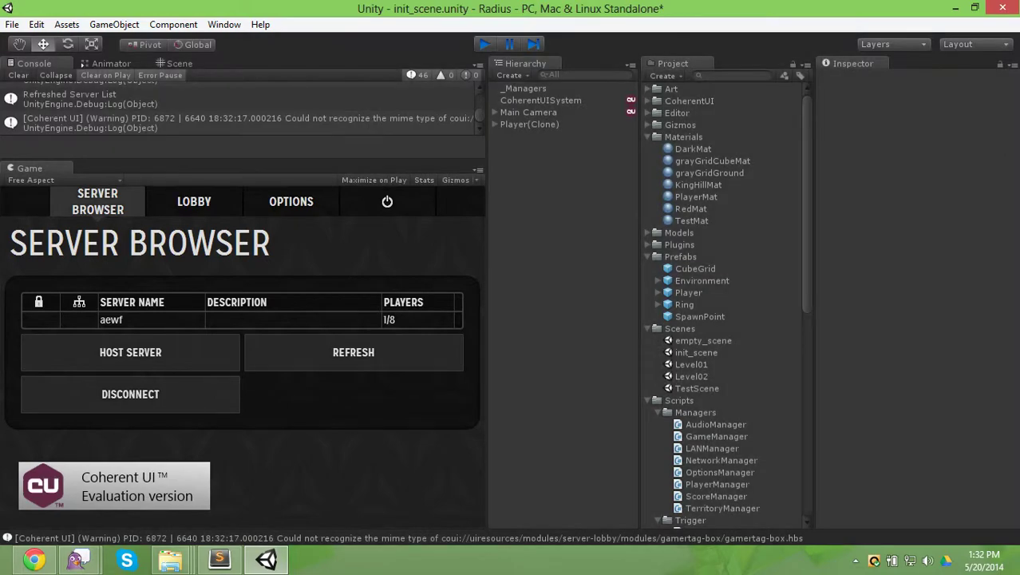